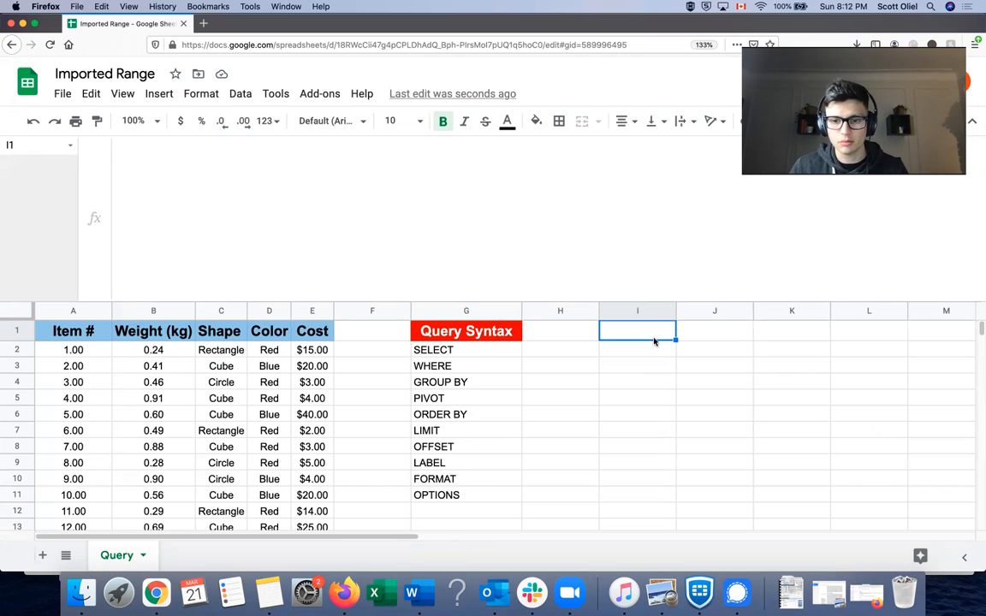
Enter the formula =QUERY(A:E,"SELECT *") in cell I1 to return every column of the item table
type("=QUER")
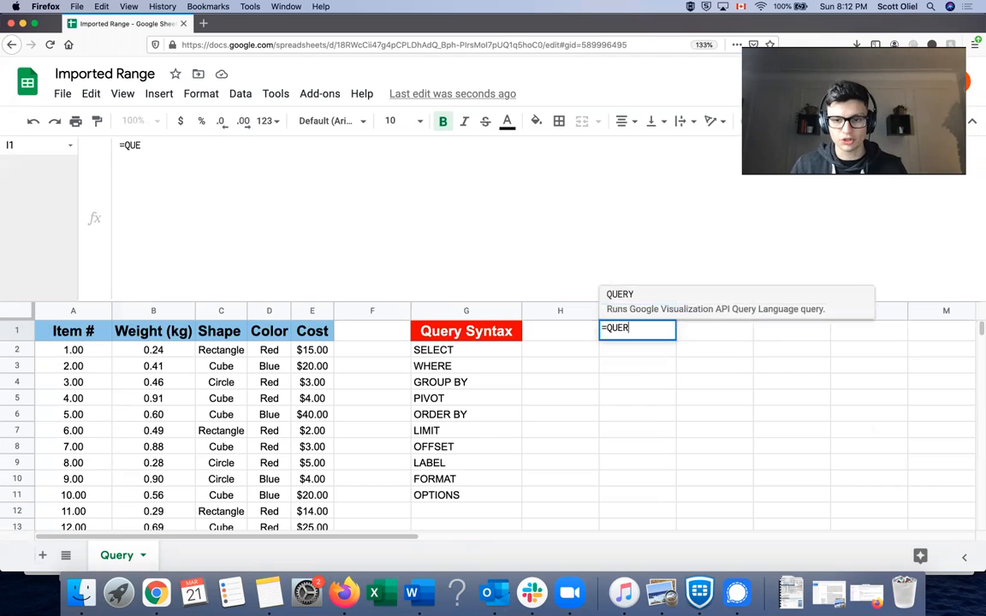
type("Y(")
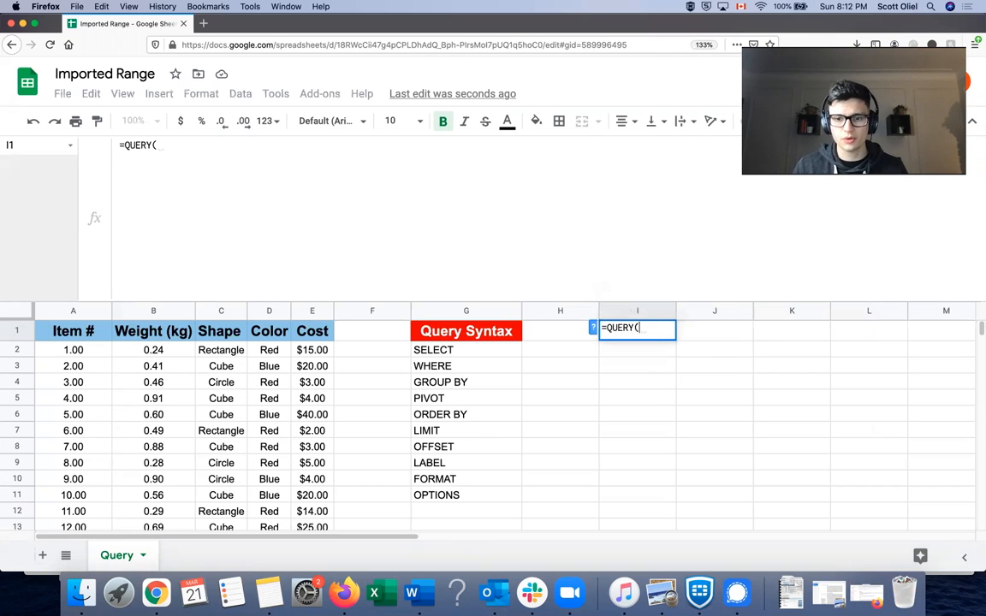
left_click_drag(309, 313, 88, 310)
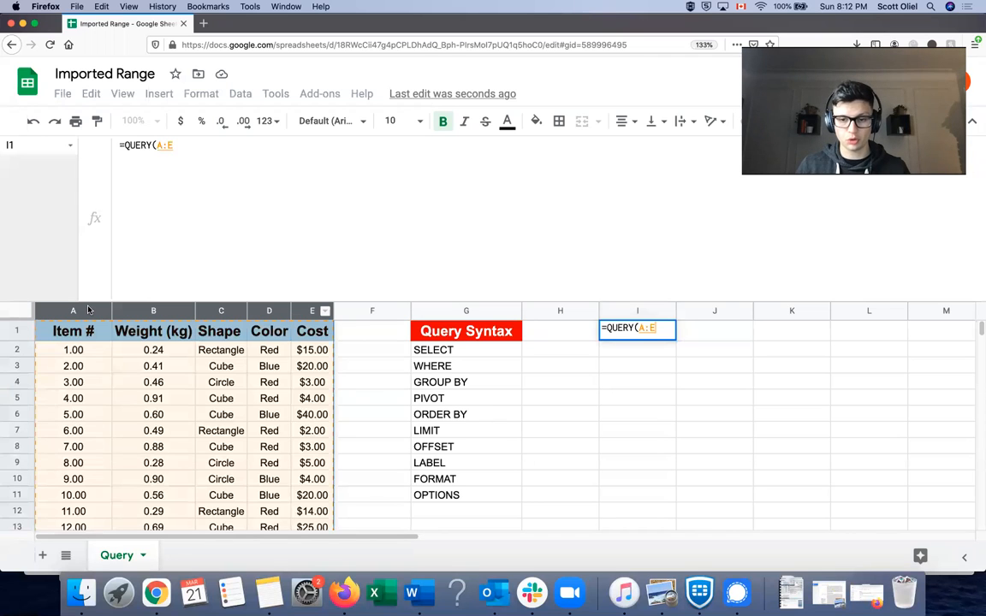
type(",")
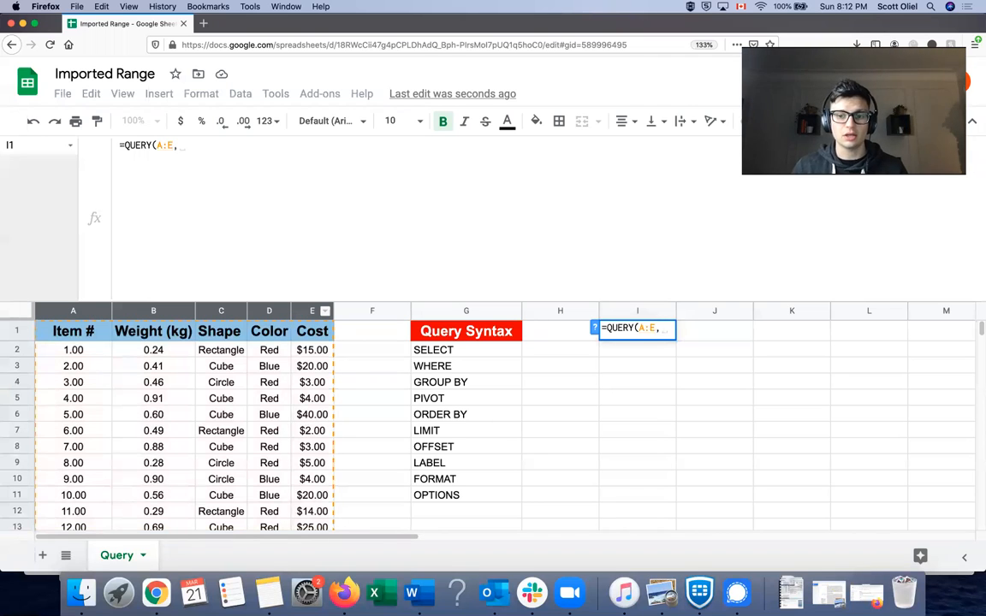
type("\"\"")
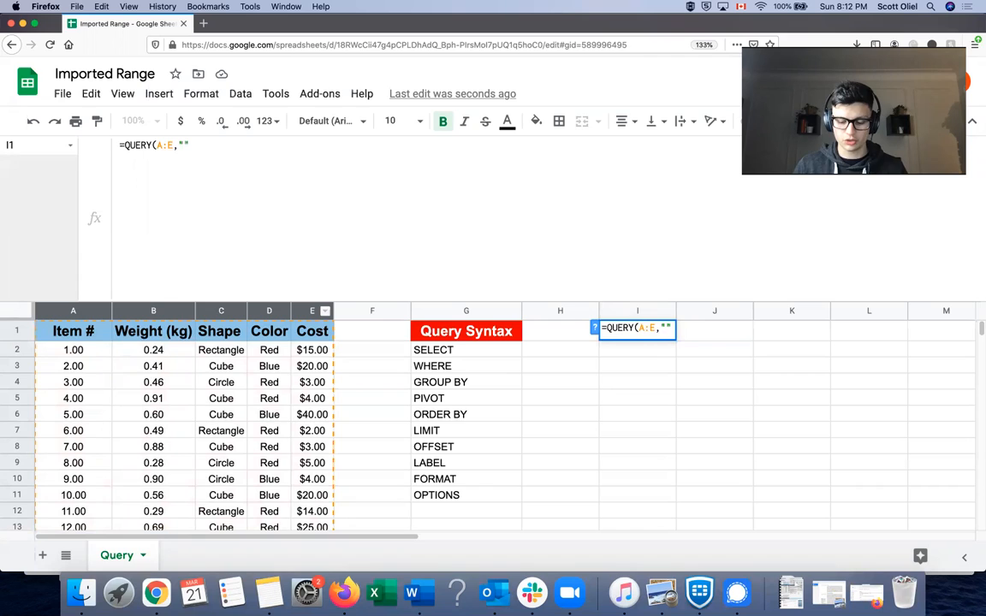
type(")")
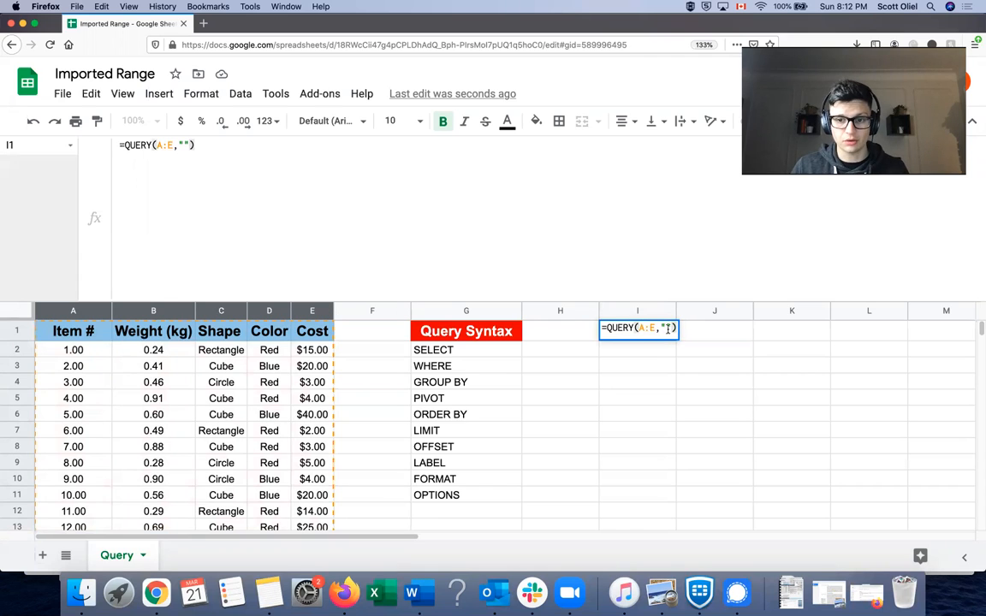
type("SELECT ")
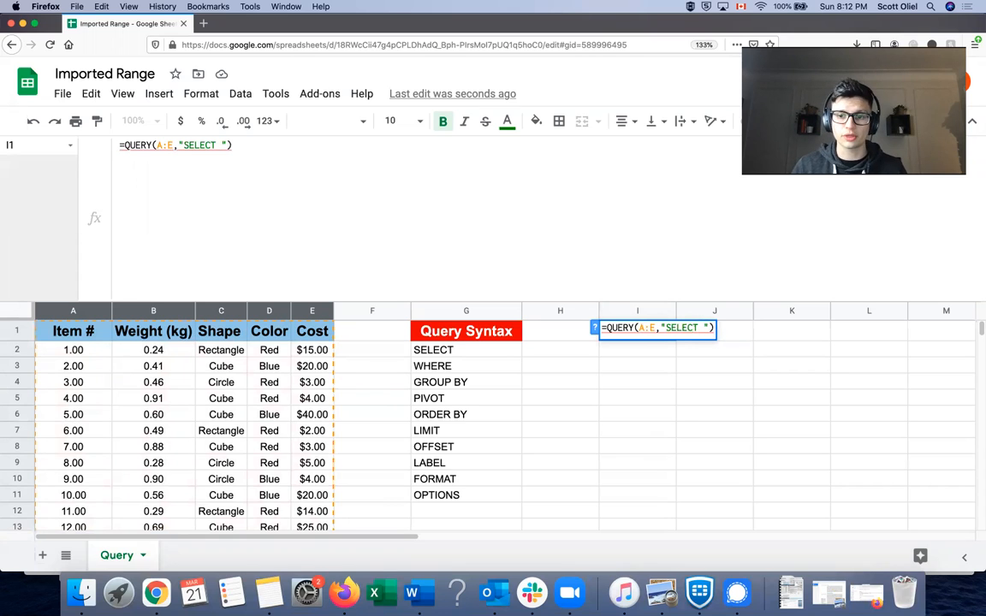
type("*")
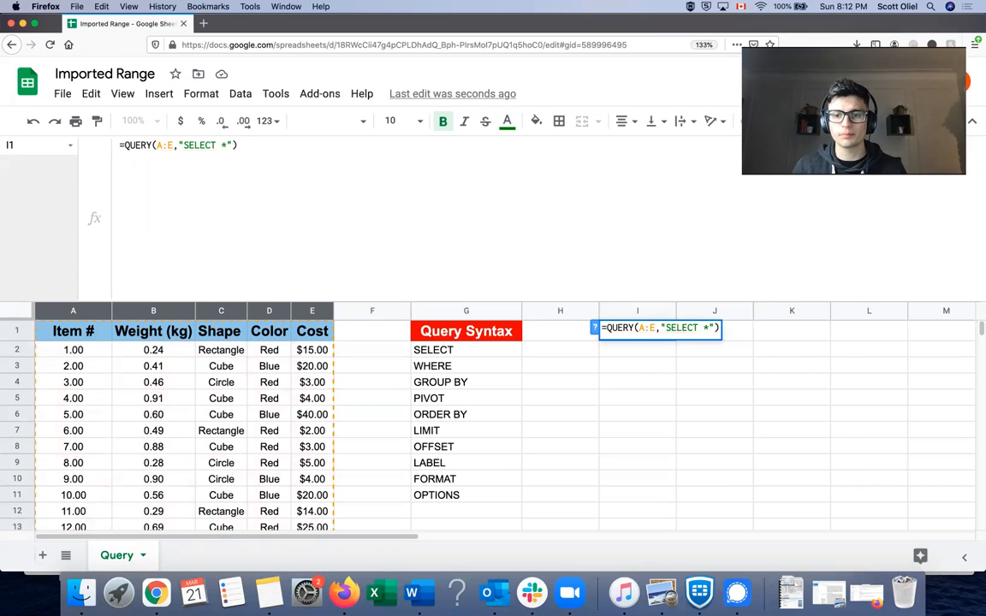
key("Return")
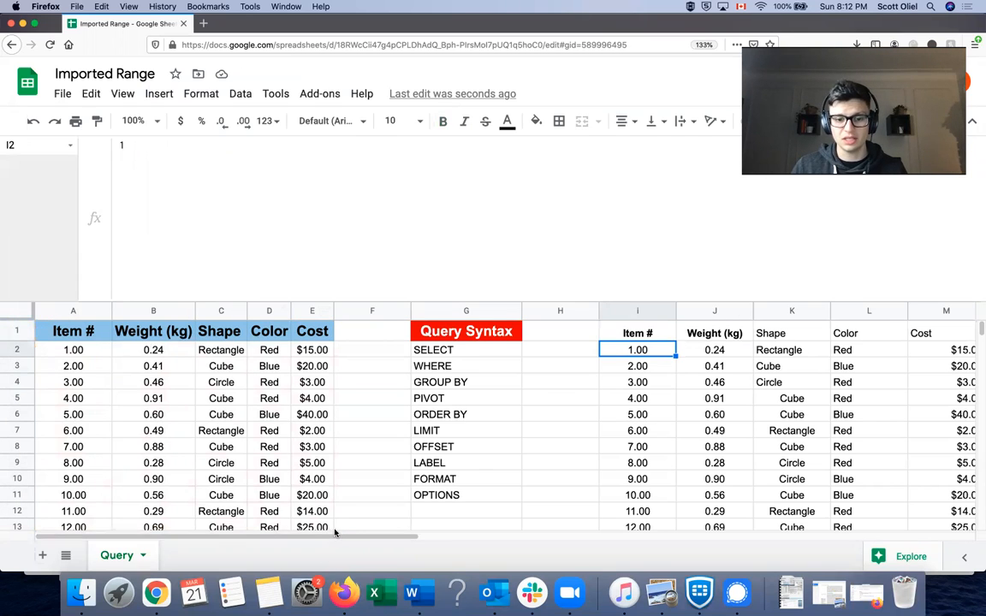
Edit the QUERY formula in I1 to select only columns C and E
left_click_drag(356, 535, 420, 536)
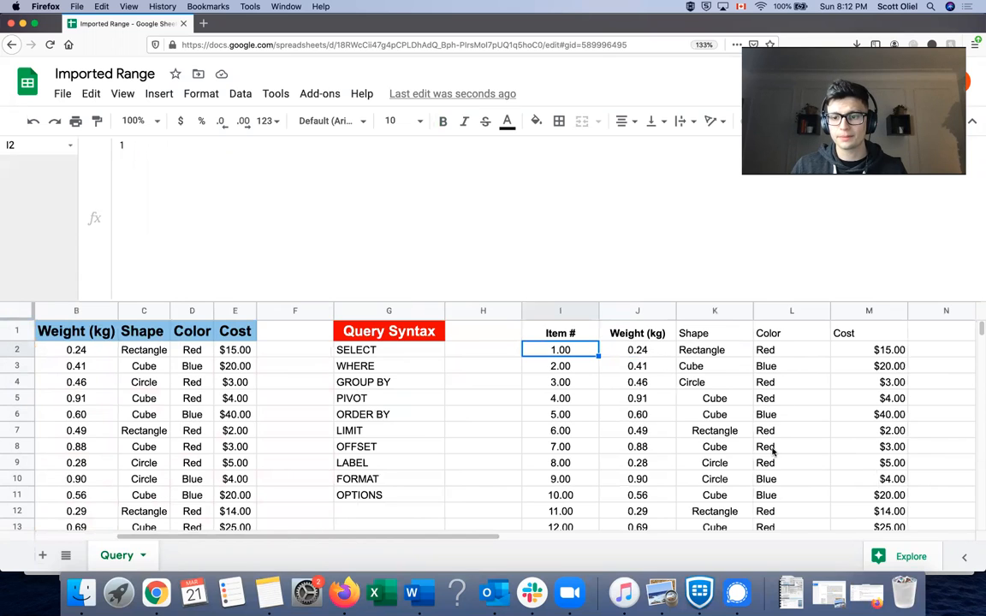
left_click_drag(440, 536, 354, 536)
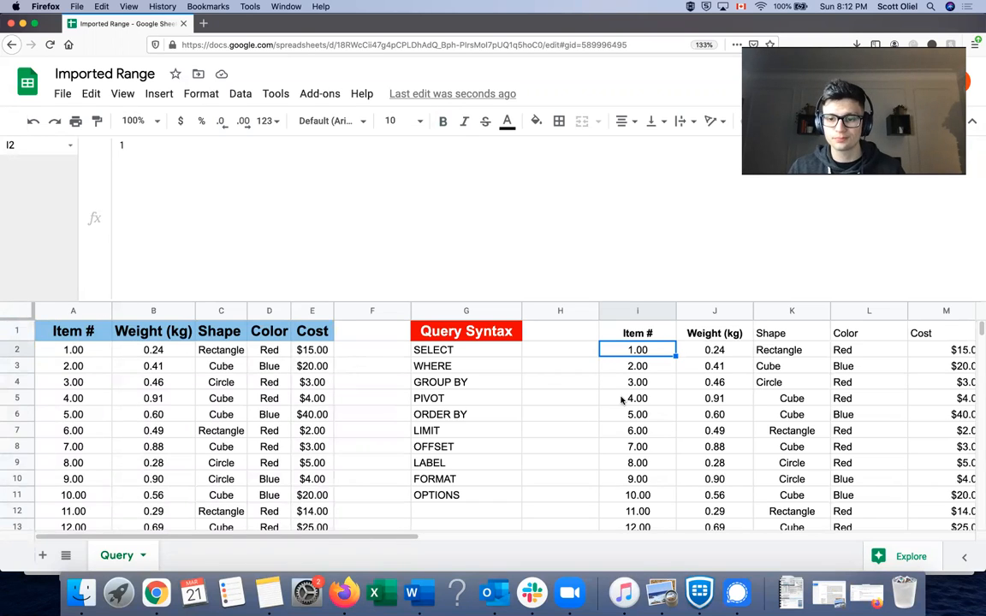
left_click(636, 334)
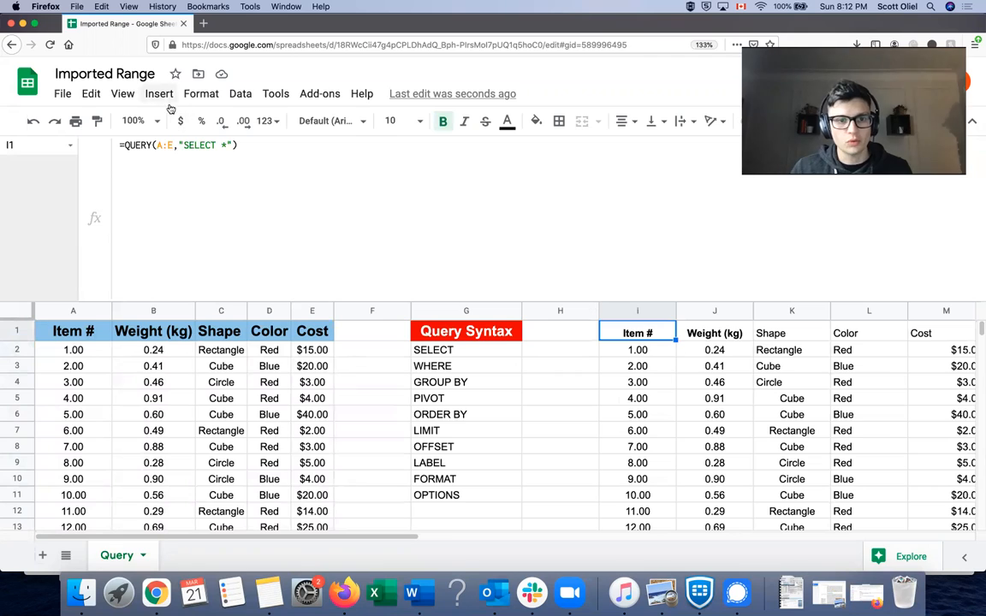
left_click(223, 145)
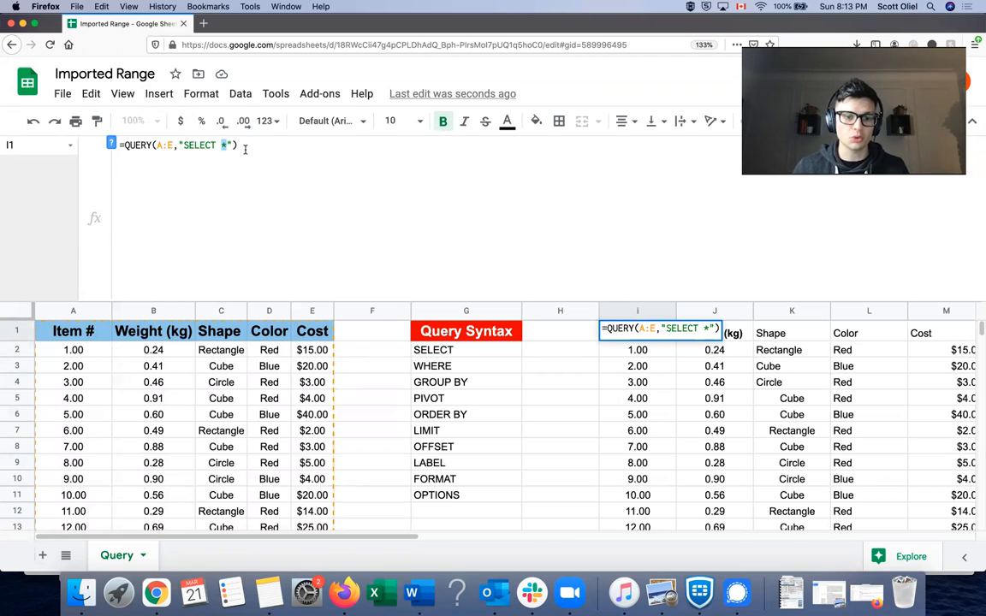
type("C, E")
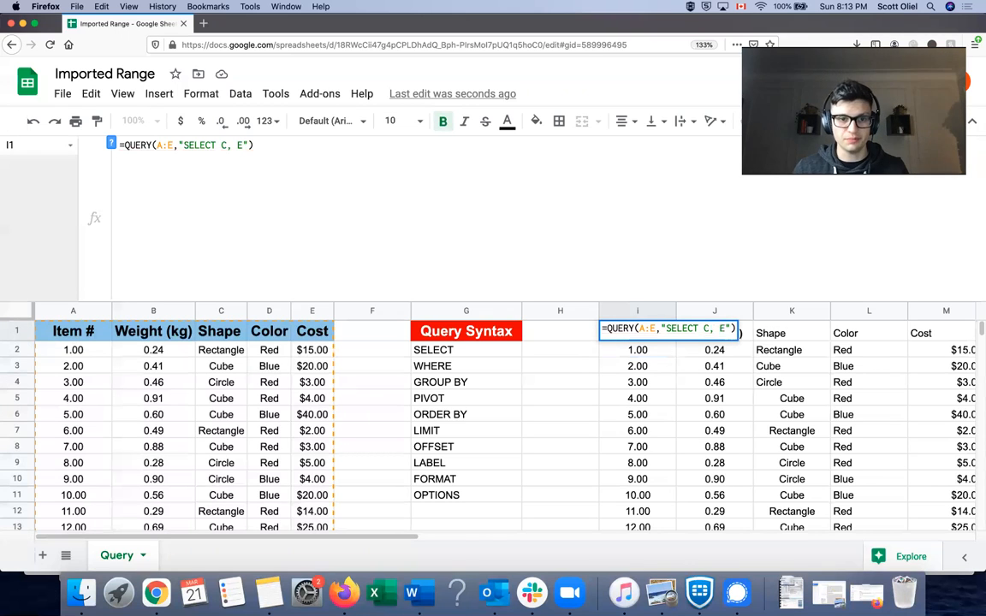
key("Return")
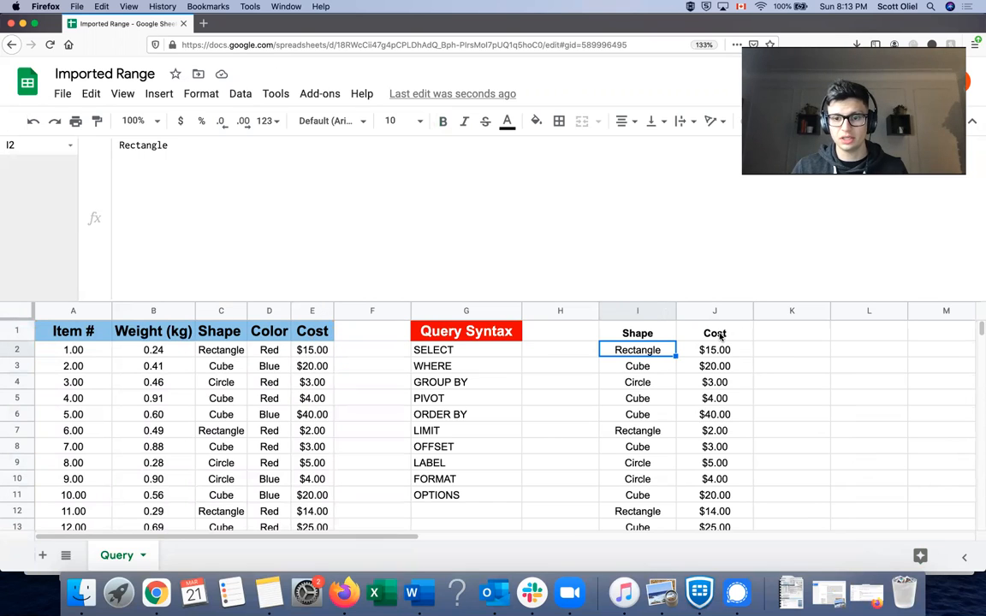
Break the I1 formula into lines, with the SELECT clause on its own line and two blank lines before the closing quote
left_click(653, 332)
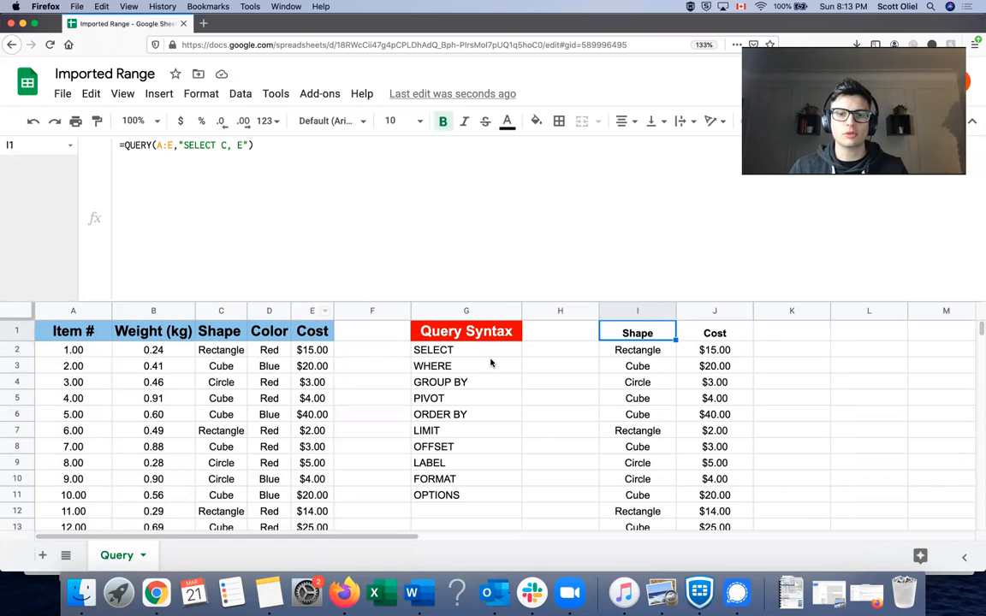
left_click(206, 151)
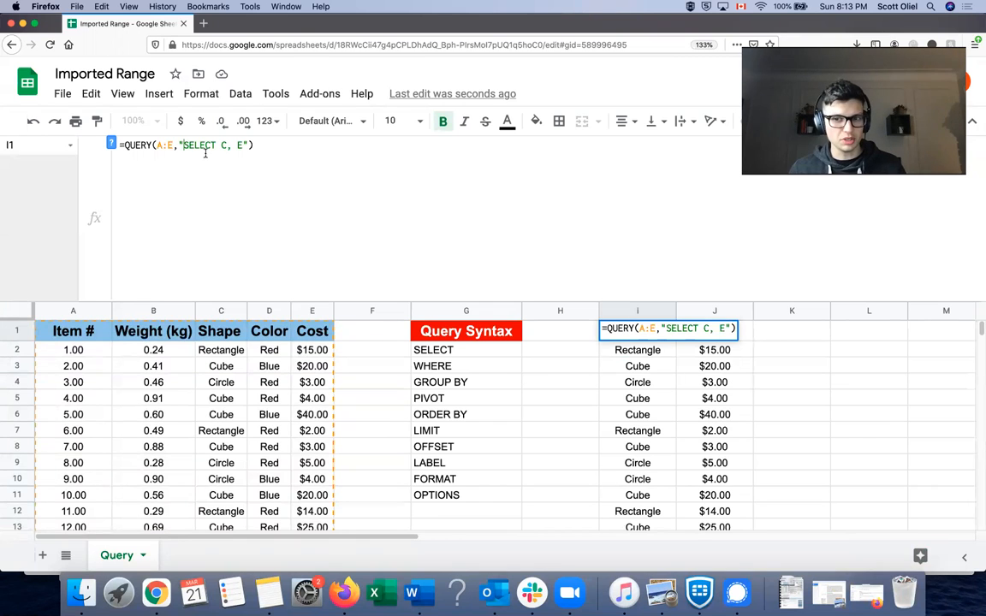
key("alt+Return")
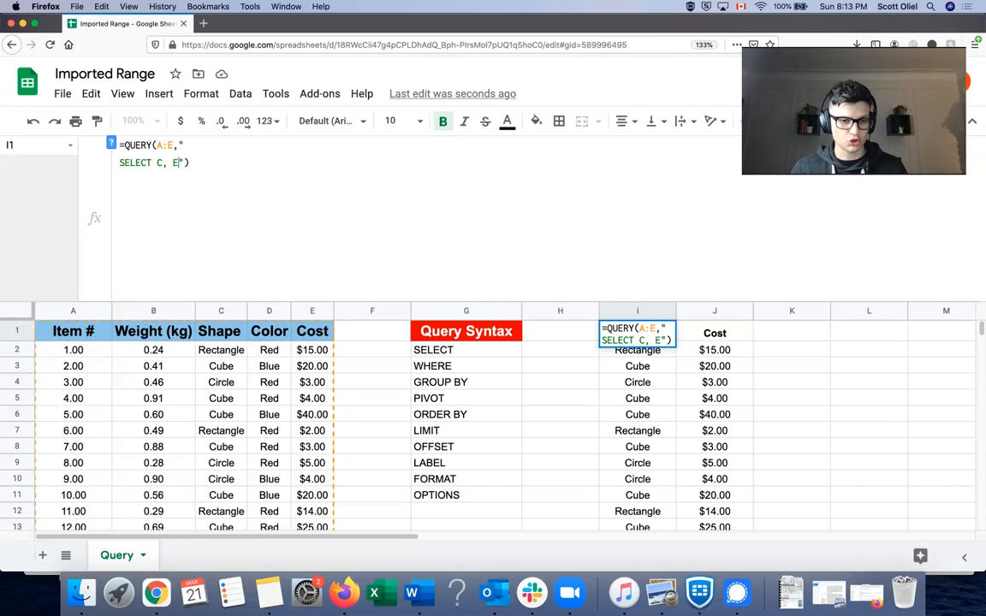
key("alt+Return")
key("alt+Return")
key("alt+Return")
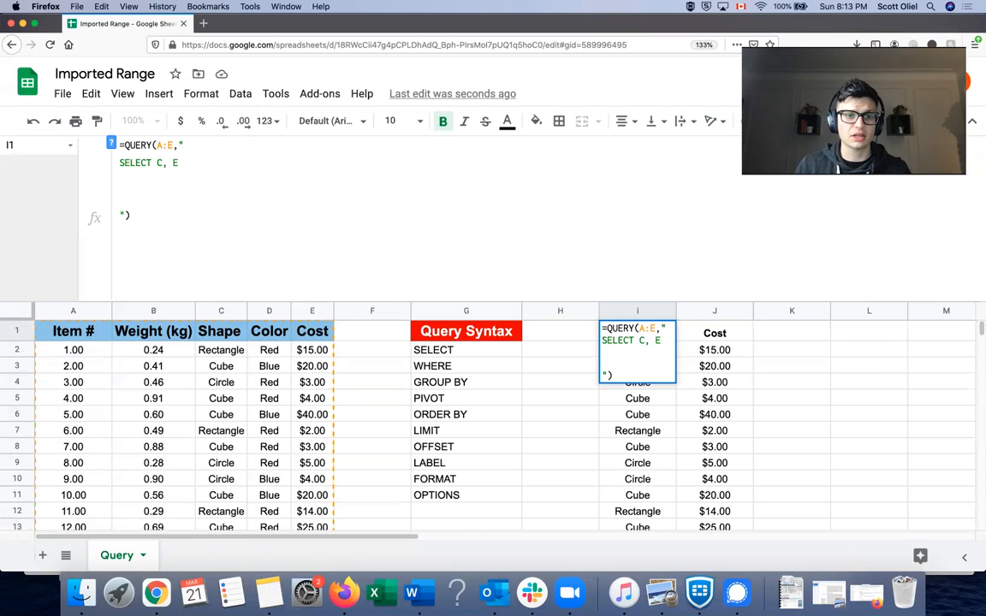
Add the clause WHERE E>3 on the line below SELECT in the I1 query and apply the formula
type("WHERE")
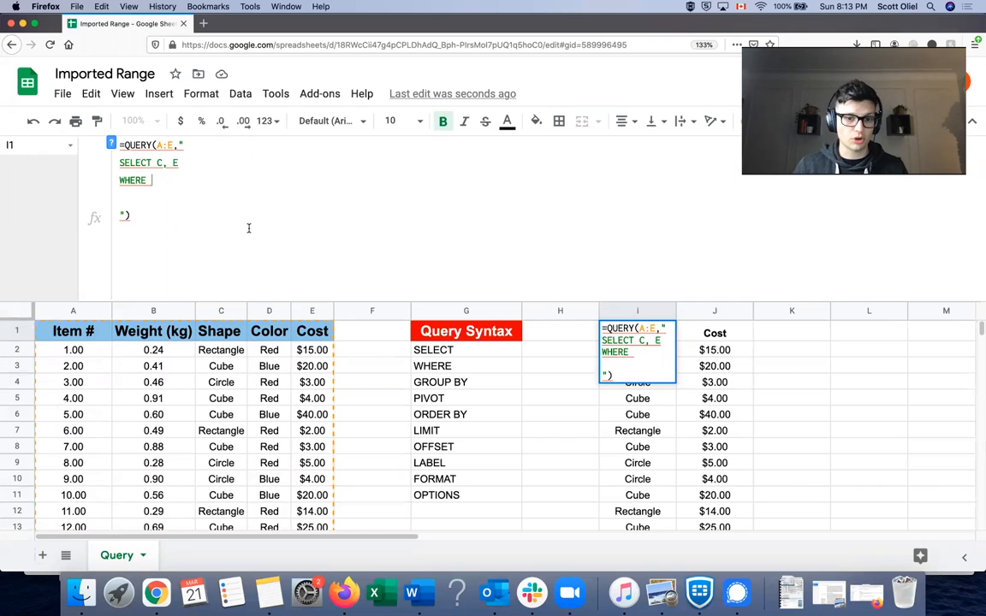
type("E")
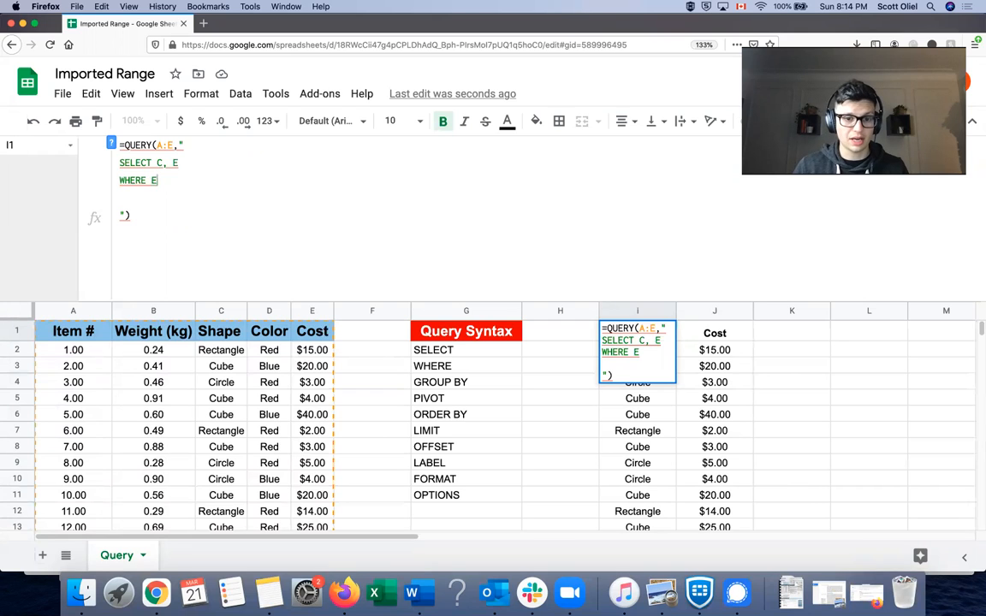
type(">3")
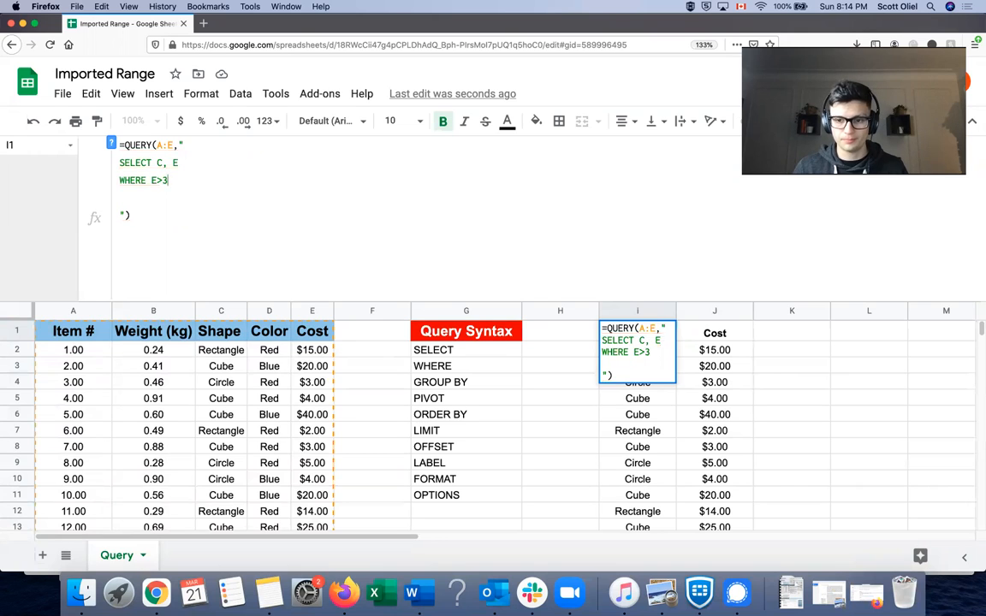
key("Return")
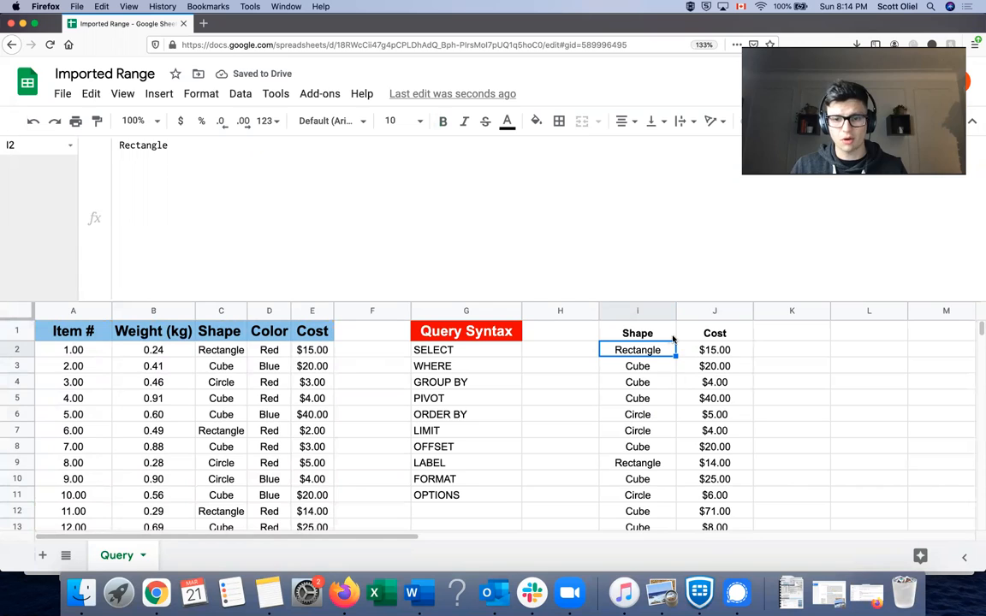
Change the WHERE condition of the I1 query to E>4
left_click(632, 328)
left_click(159, 177)
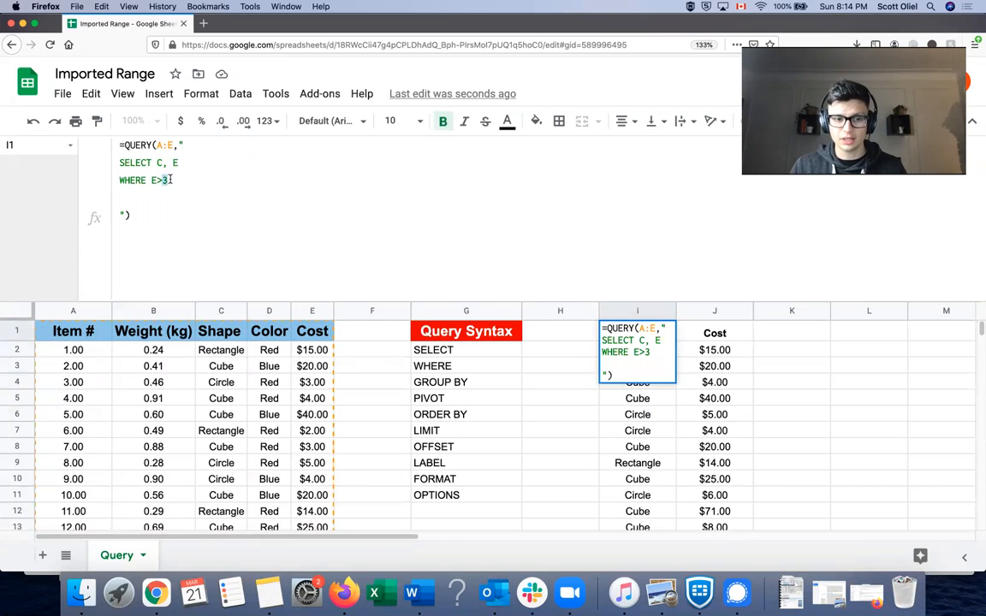
key("BackSpace")
type("4")
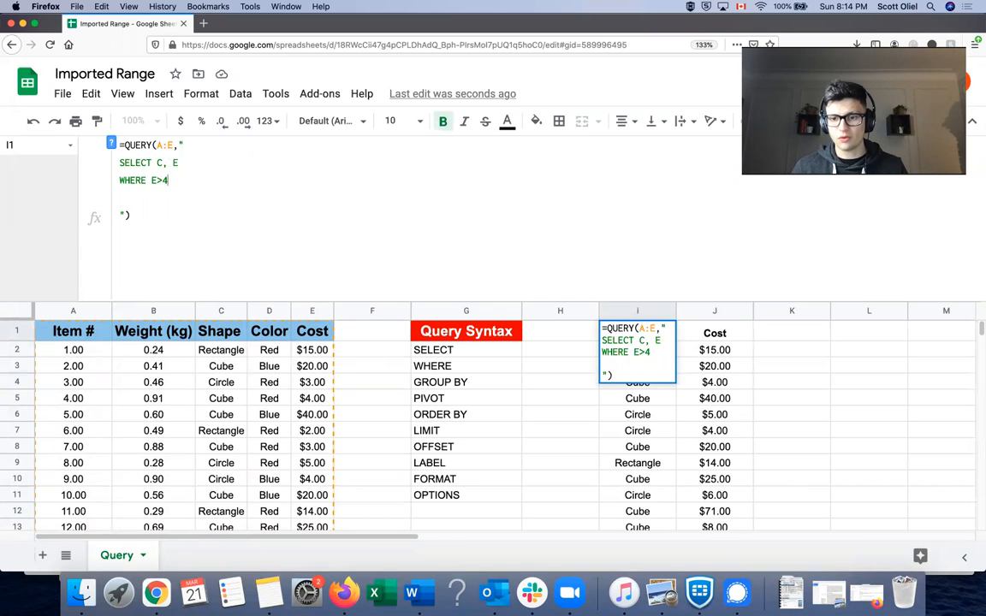
key("Return")
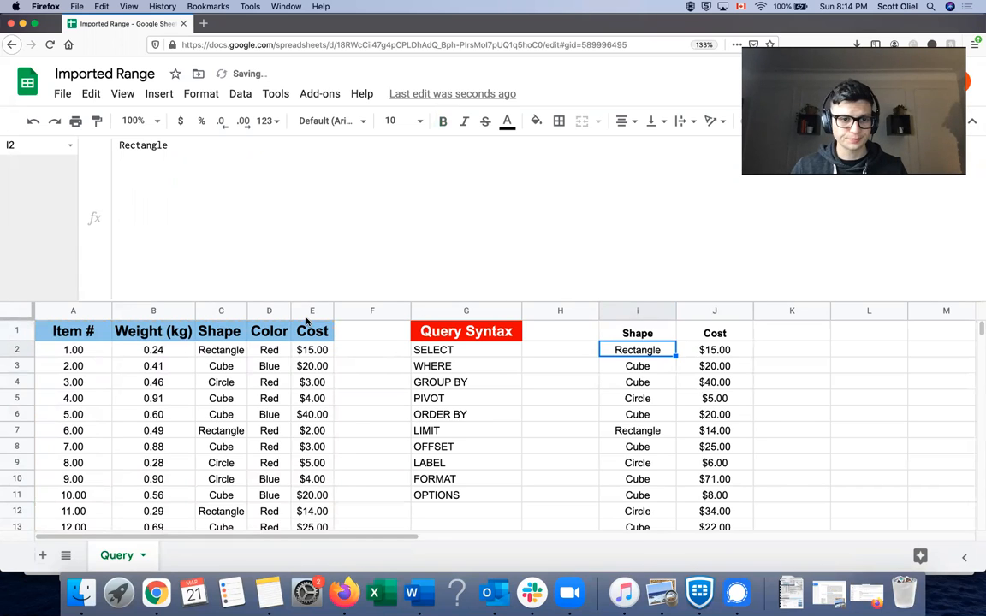
Extend the WHERE clause of the I1 query with AND C = ""Cube"", using doubled quotation marks around Cube
left_click(637, 333)
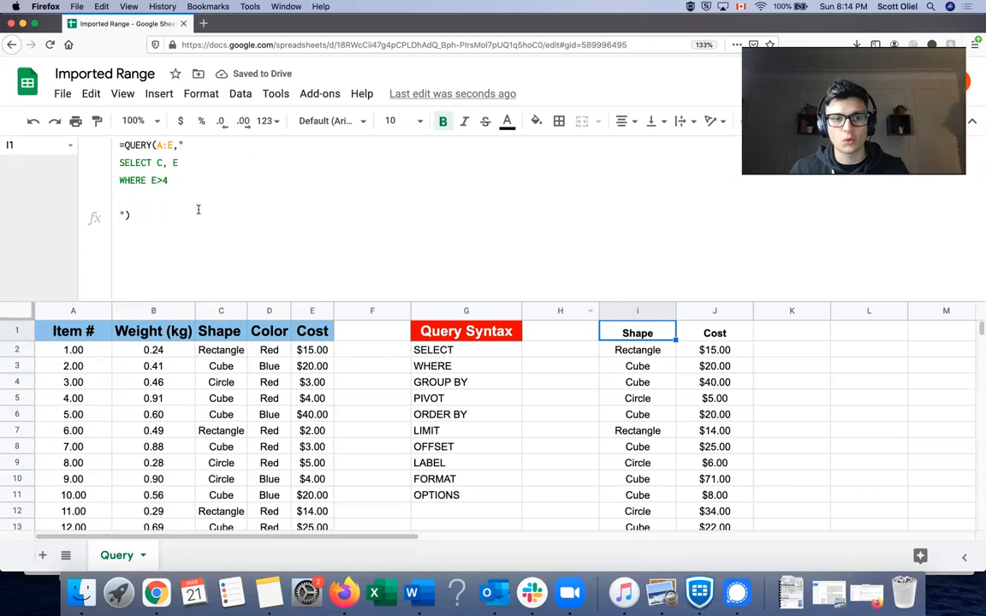
left_click(192, 177)
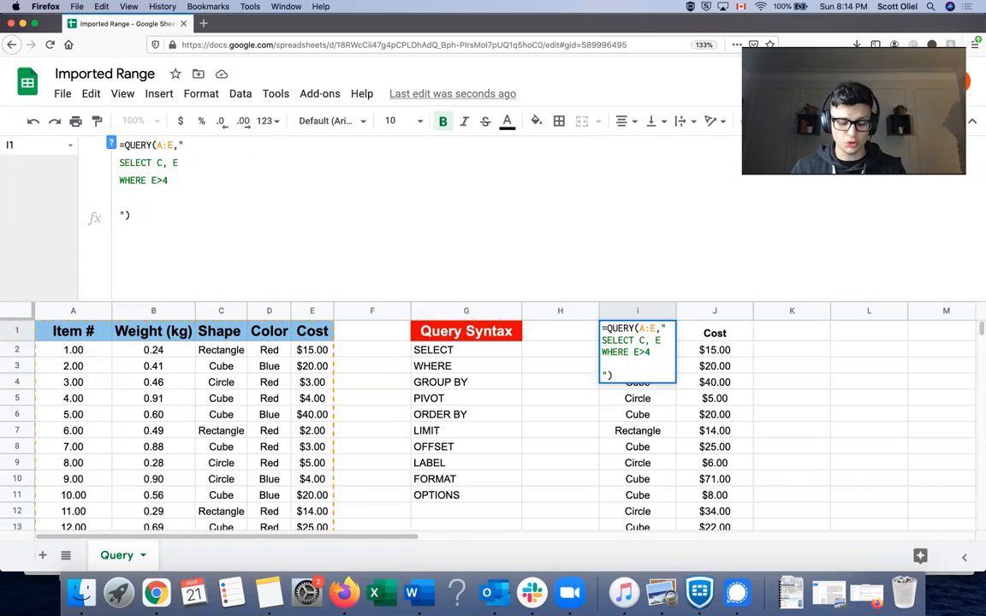
type("AND ")
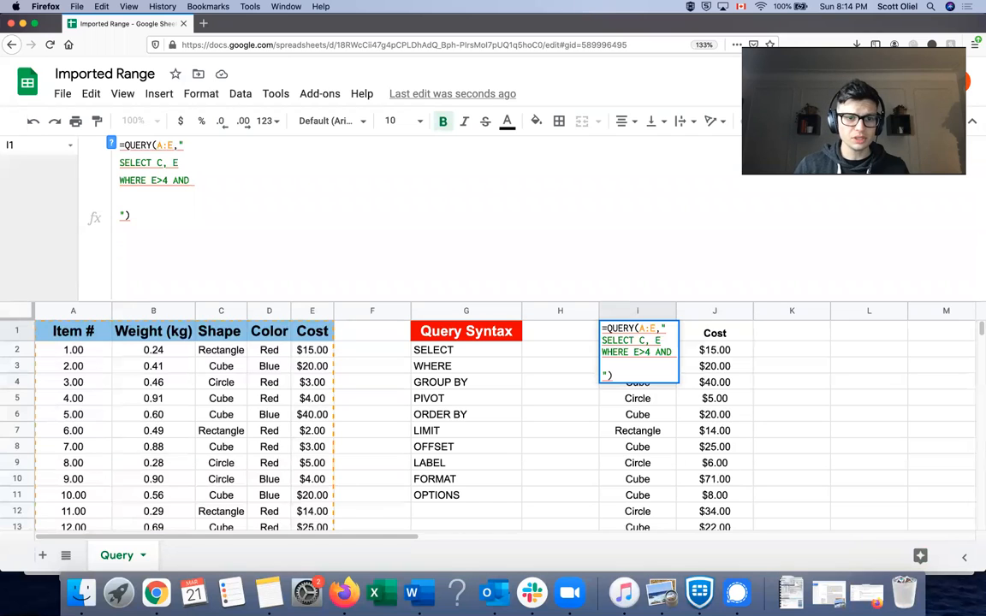
type("C")
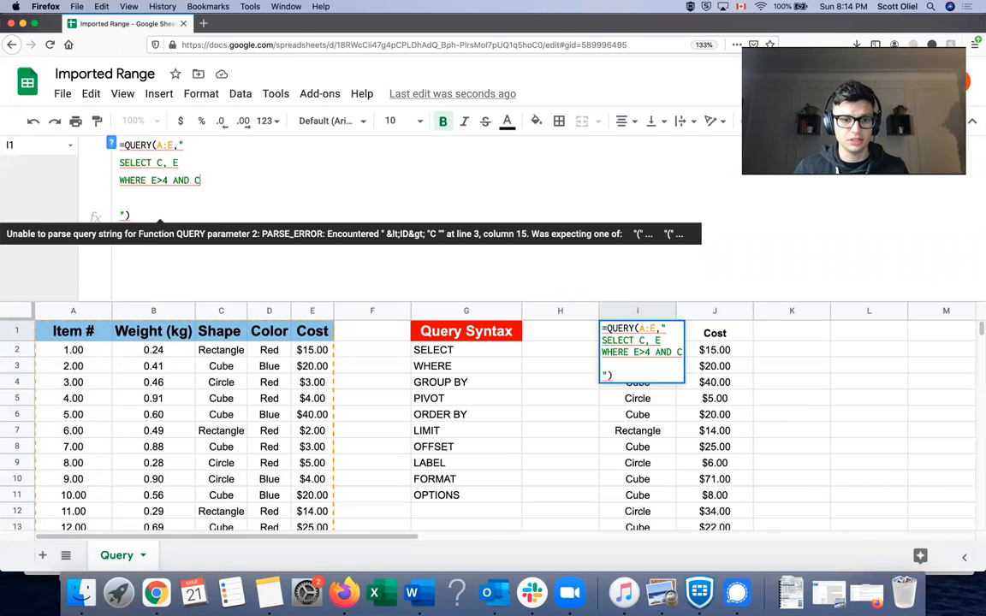
type(" =")
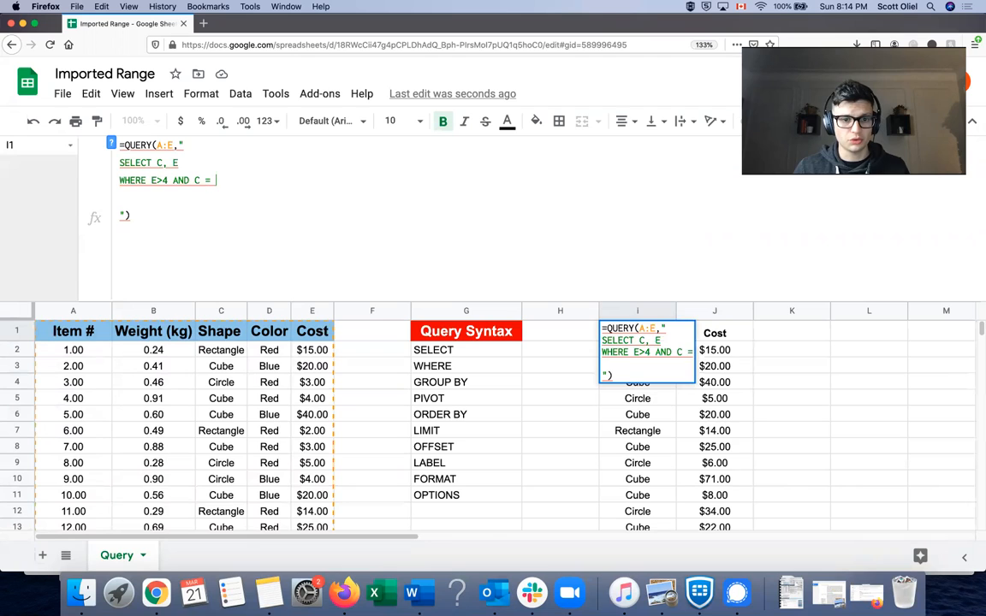
type(" \"")
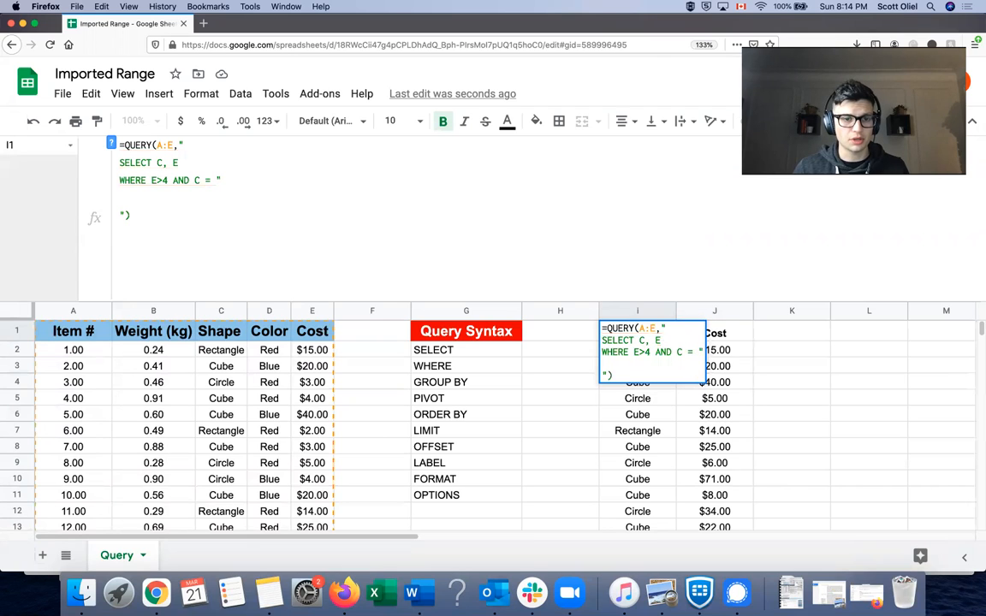
type("\"Cube\"\"")
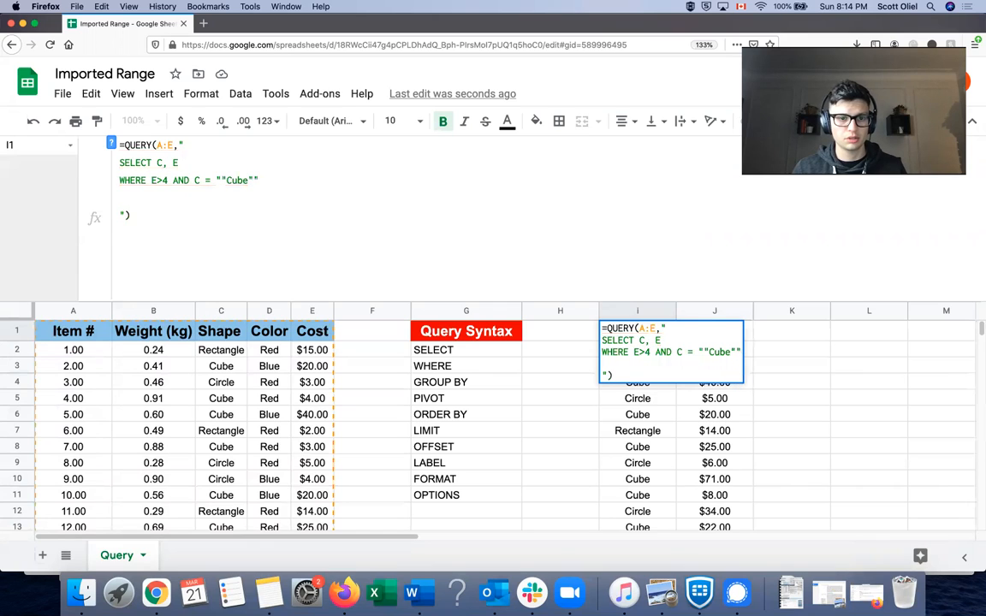
Try the Cube condition with only single quotation marks on each side, C = "Cube", and apply the formula
key("BackSpace")
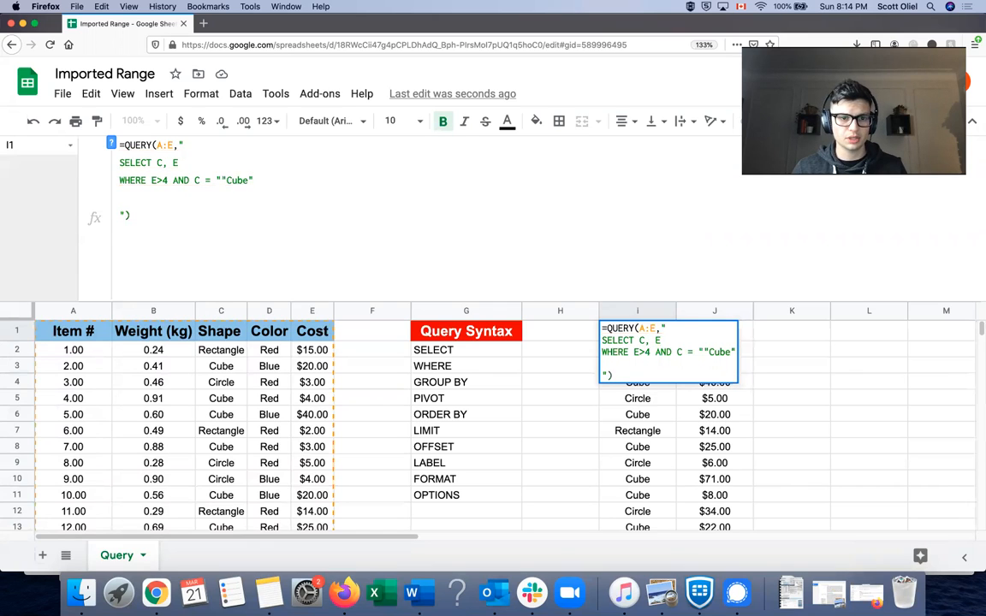
key("BackSpace")
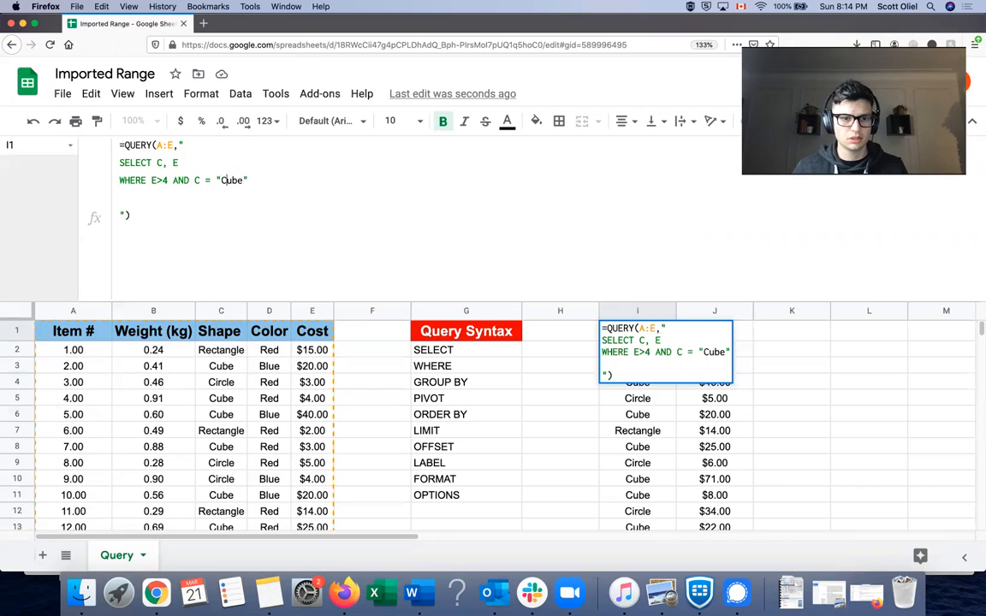
key("Return")
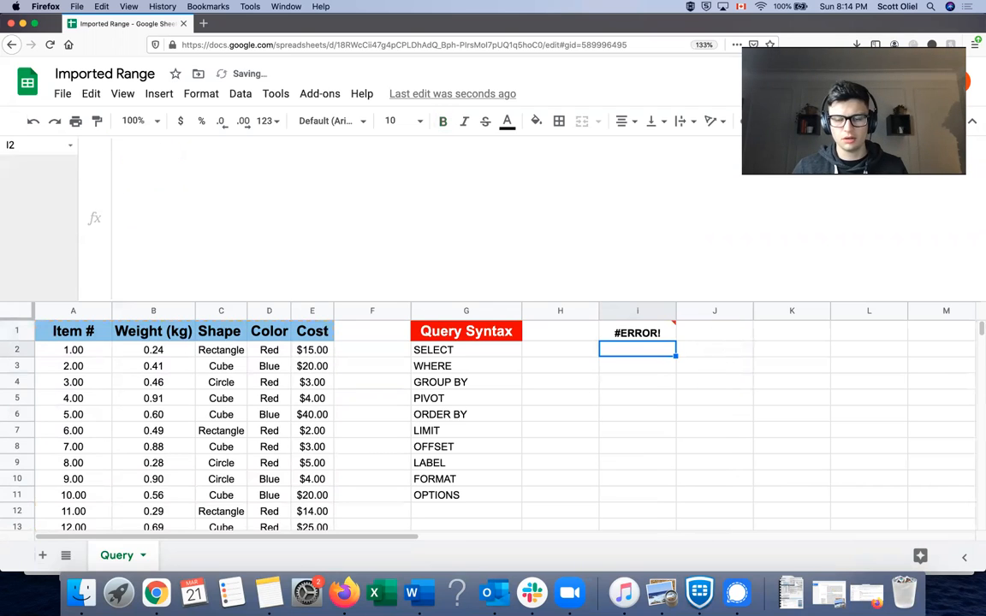
Double the quotation marks on both sides of Cube in the I1 query, apply it and look over the filtered rows
left_click(610, 332)
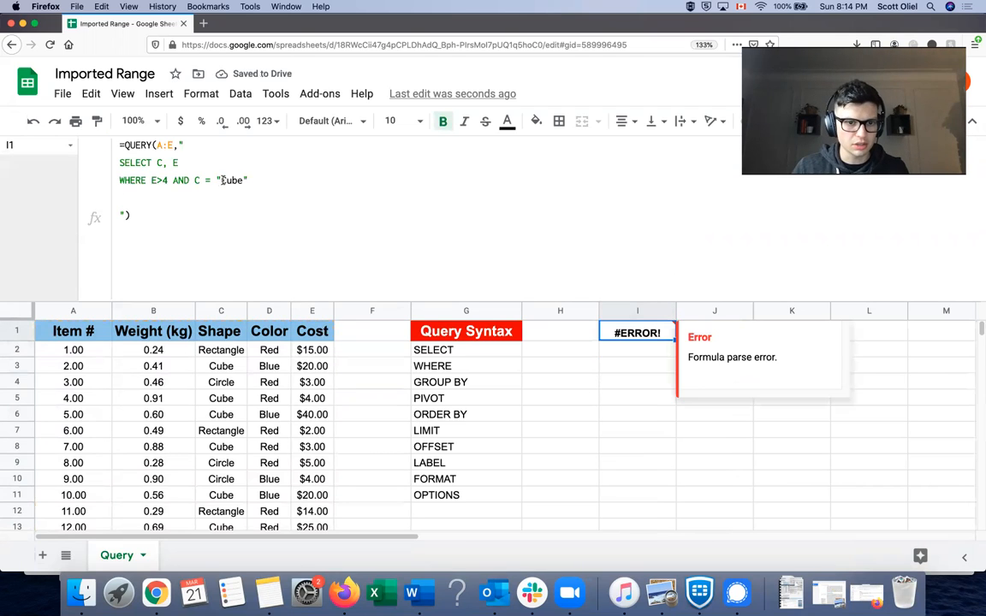
left_click(222, 179)
type("\"")
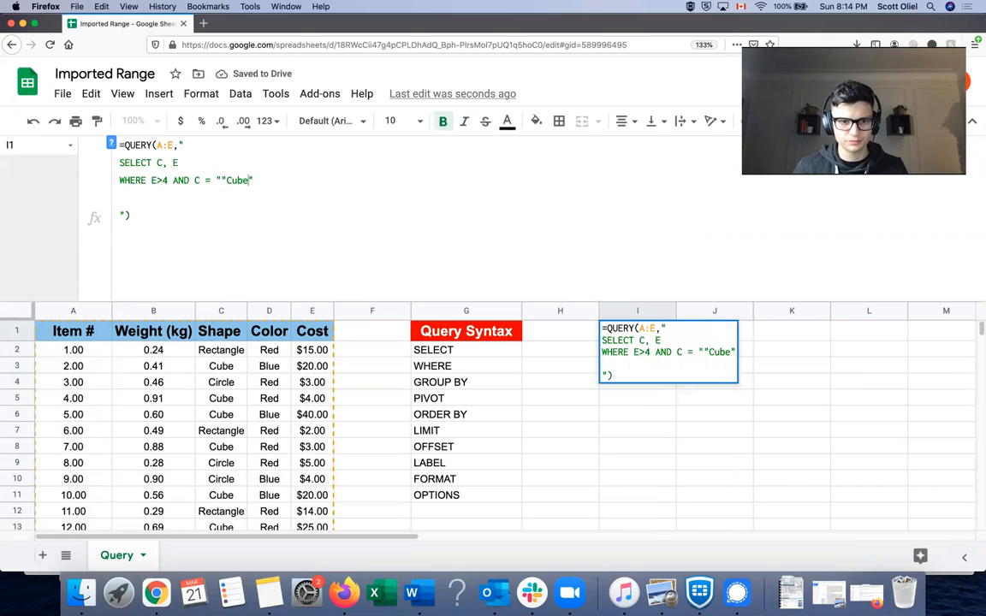
type("\"")
key("Return")
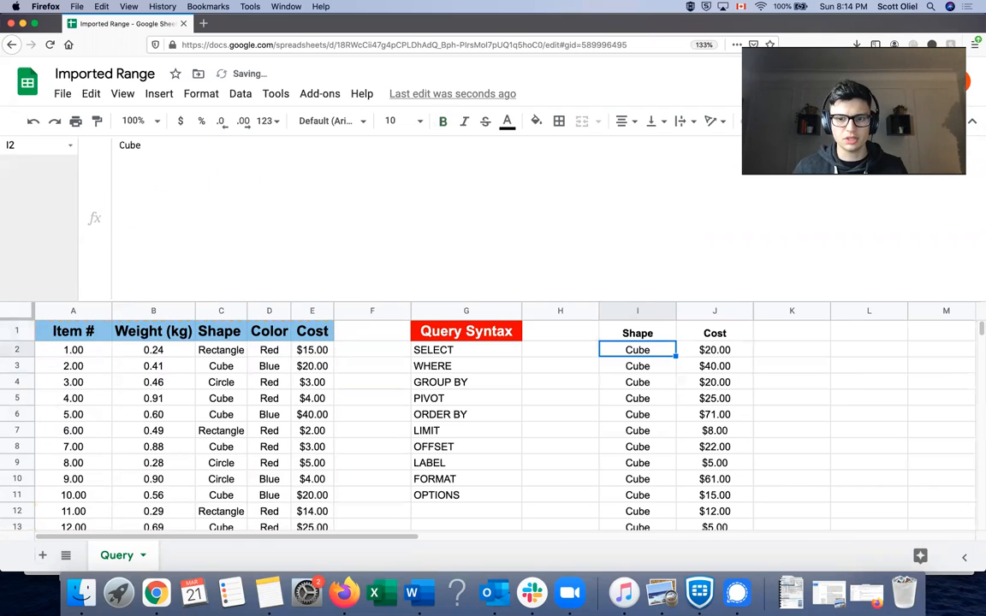
scroll(652, 352, "down", 5)
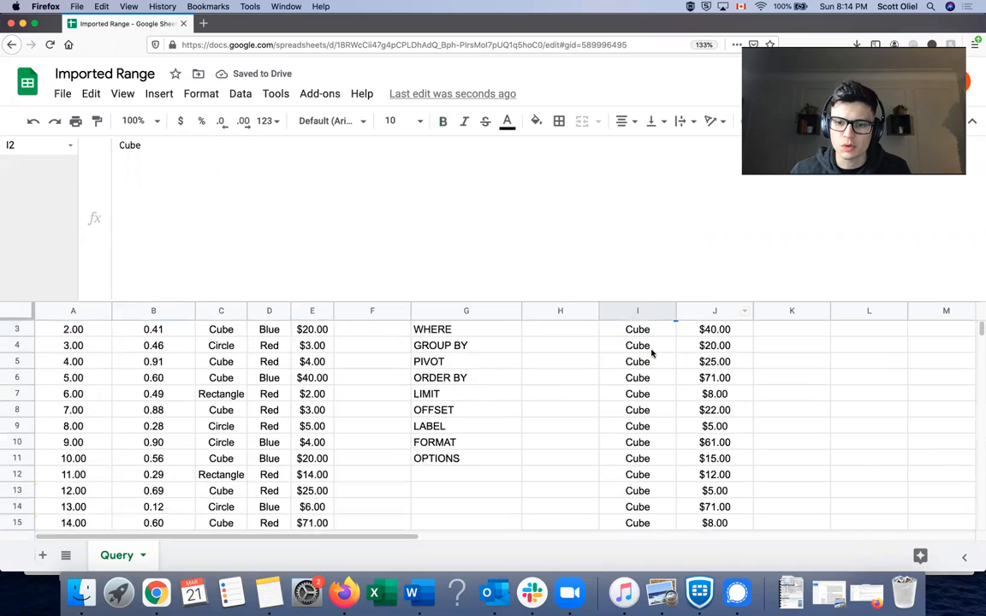
scroll(651, 349, "up", 5)
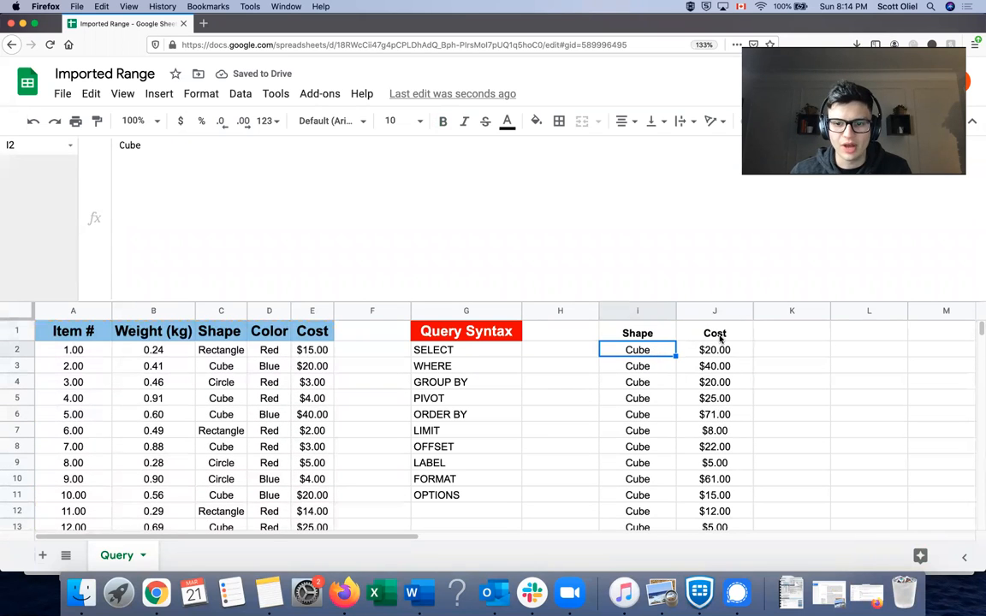
Add the clause GROUP BY C on a new line below WHERE in the I1 query and apply the formula
key("Up")
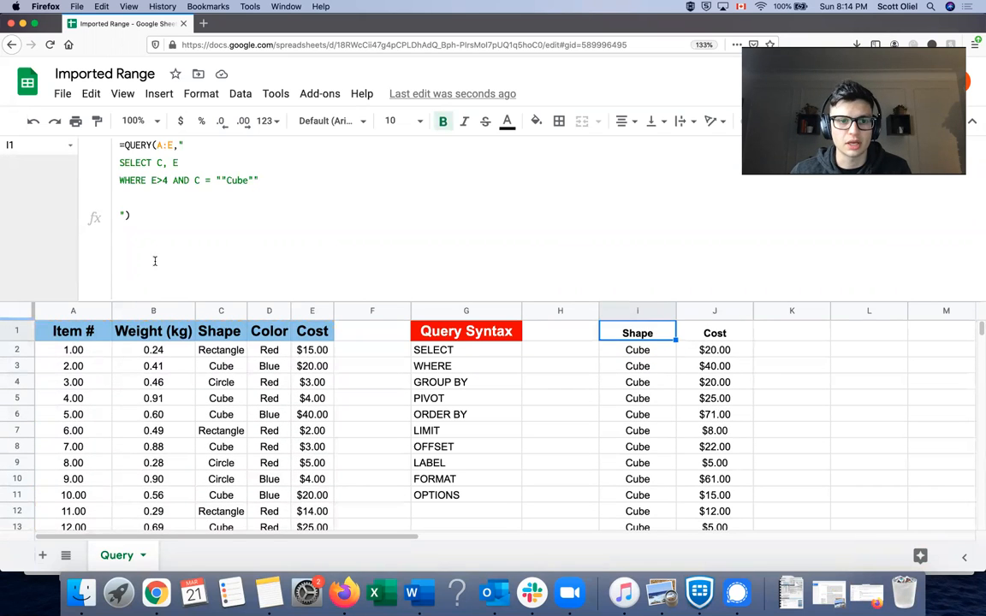
left_click(274, 175)
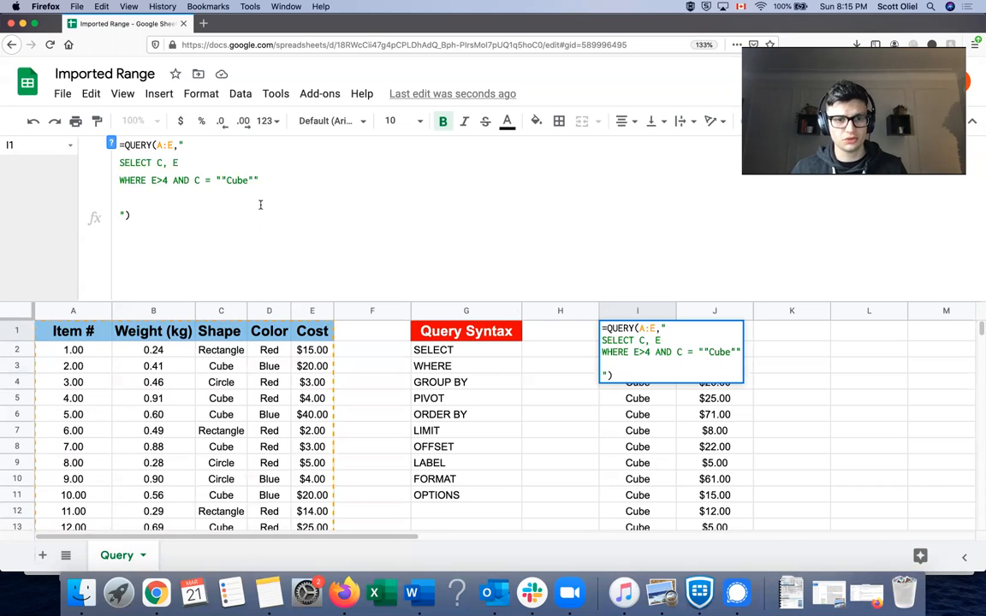
key("alt+Return")
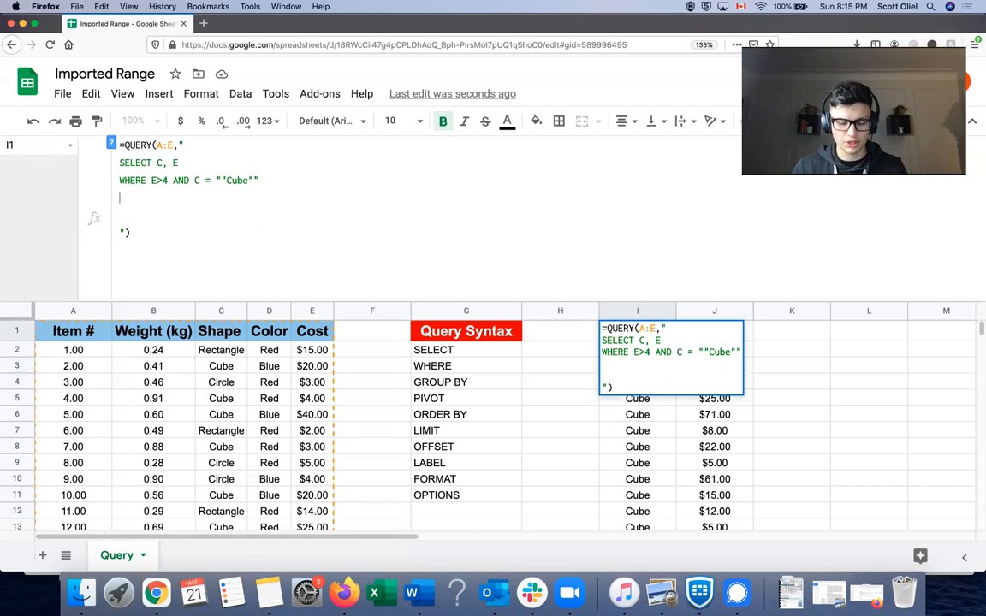
type("GROUP BY")
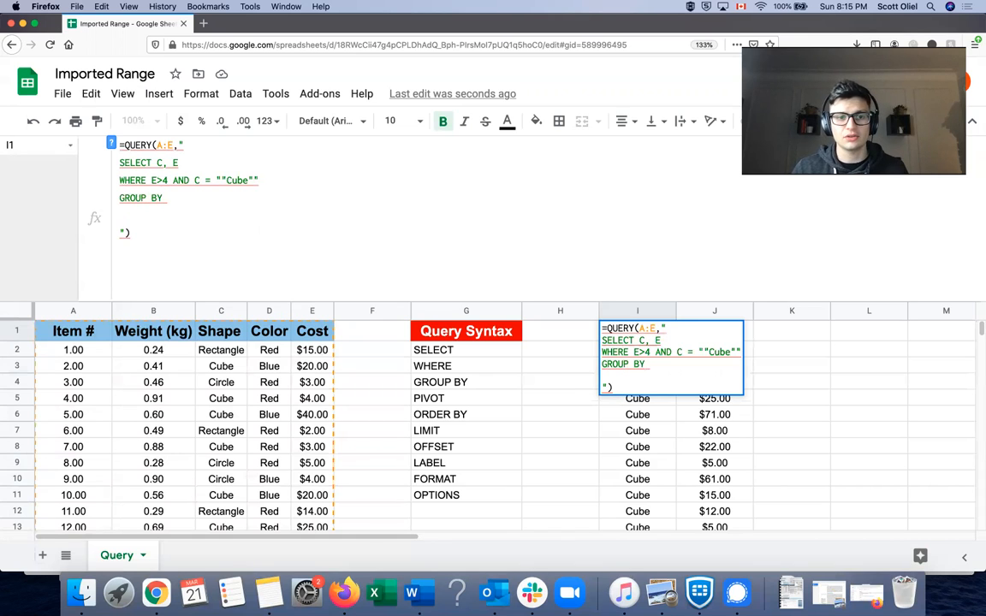
type(" C")
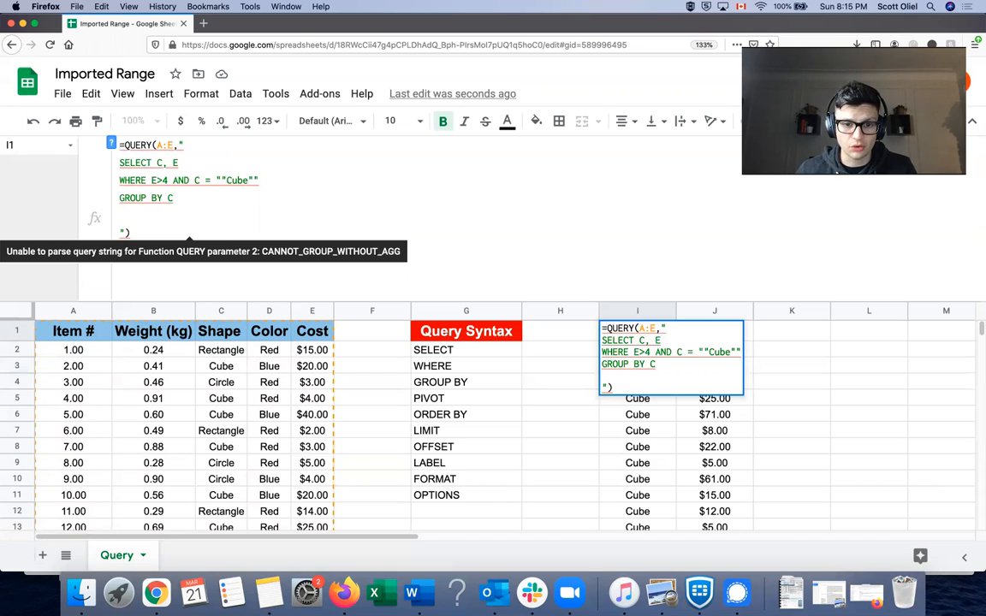
key("Return")
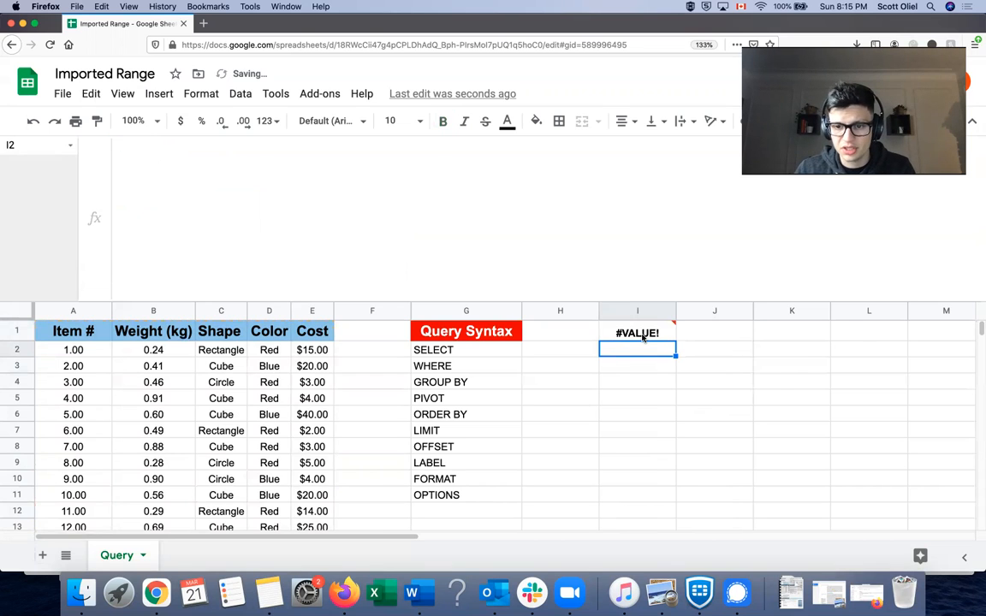
Replace column E with SUM(E) in the SELECT clause of the I1 query, apply it and check the summed cost
mouse_move(643, 336)
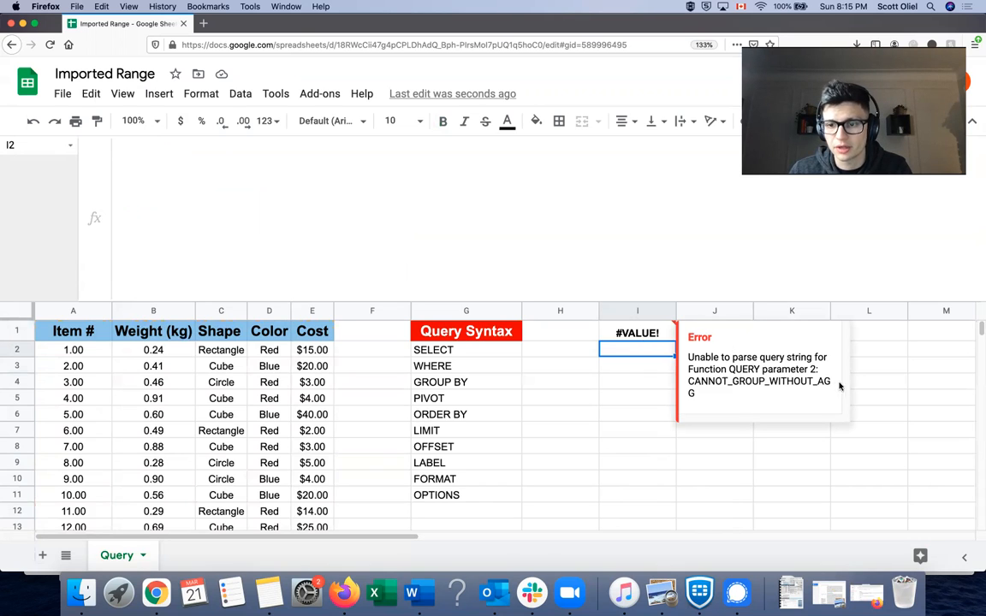
left_click(651, 330)
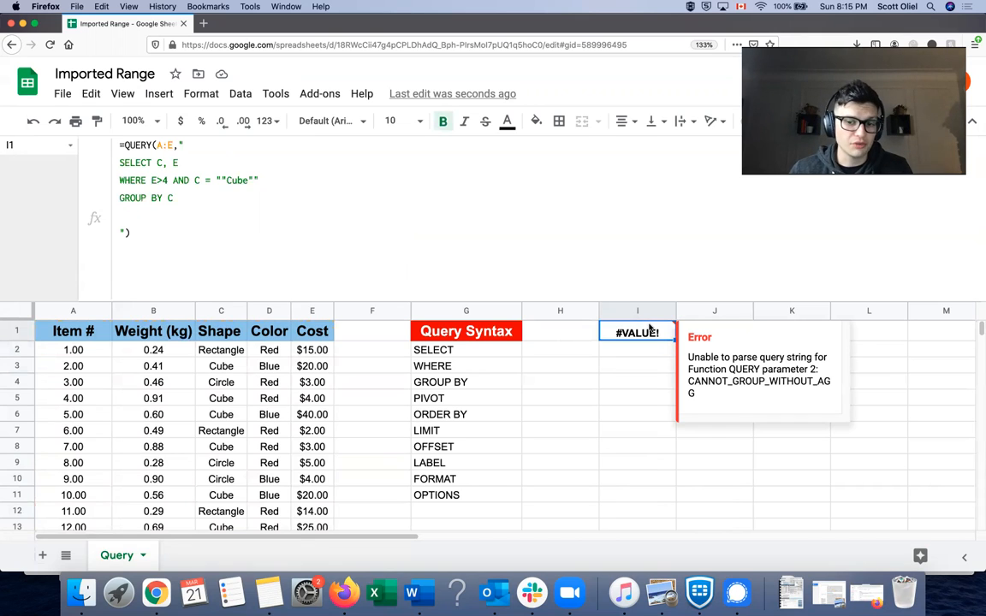
left_click(172, 162)
type("SUM(E")
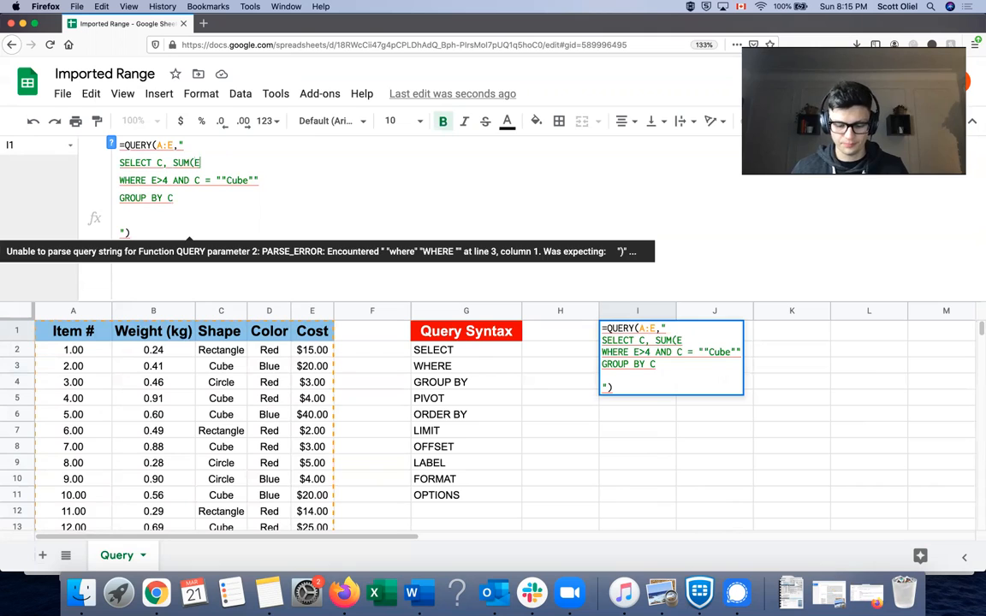
type(")")
key("Return")
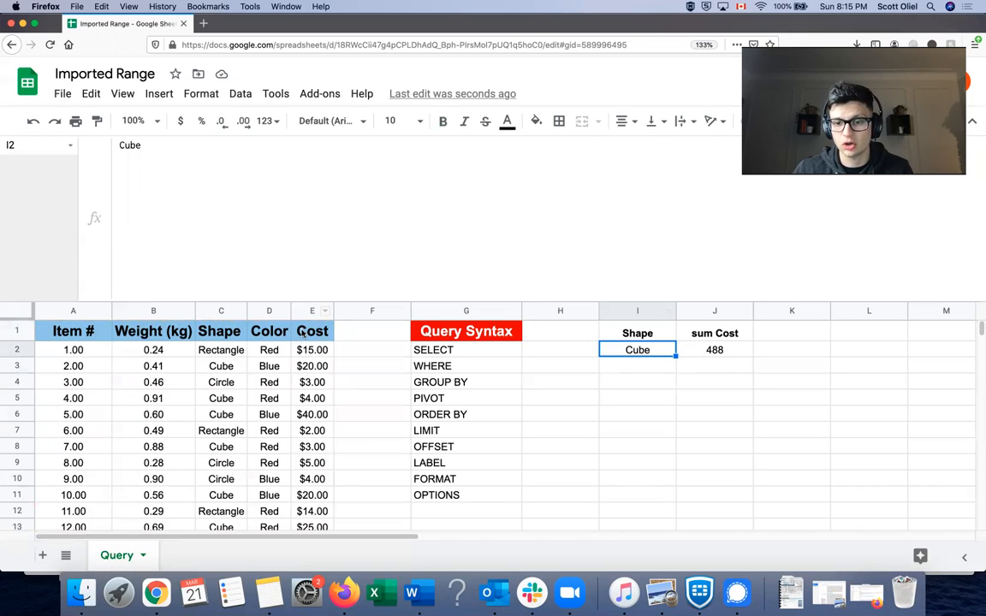
left_click(704, 350)
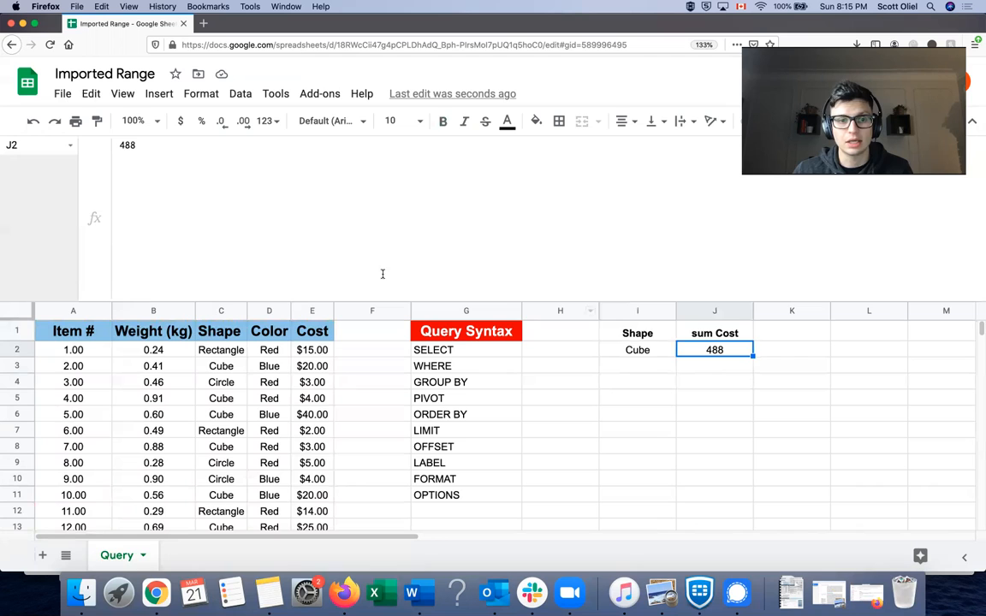
Reduce the WHERE clause of the I1 query to E>3, removing the Cube condition, and apply the formula
left_click(616, 337)
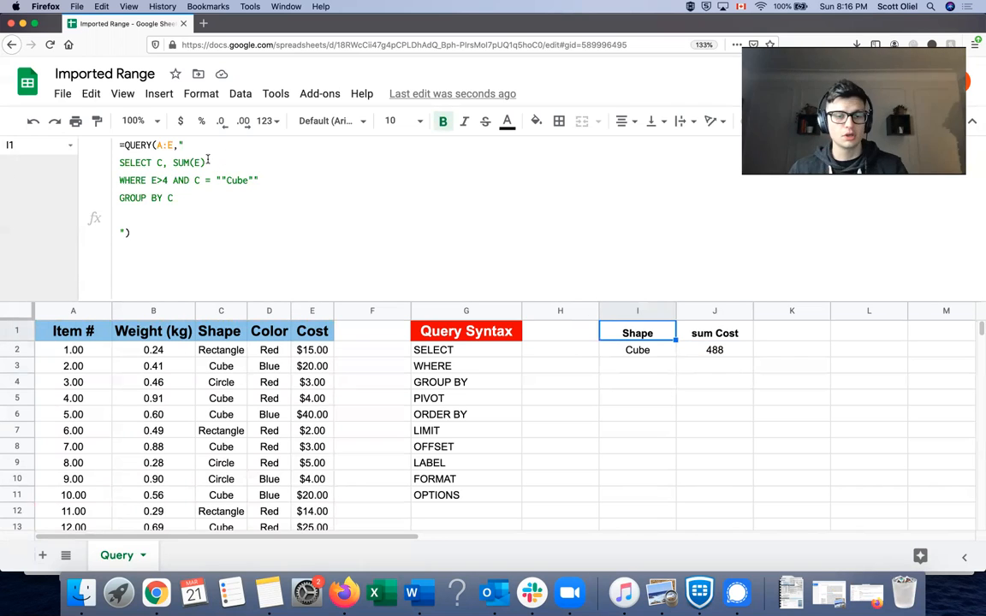
left_click(162, 180)
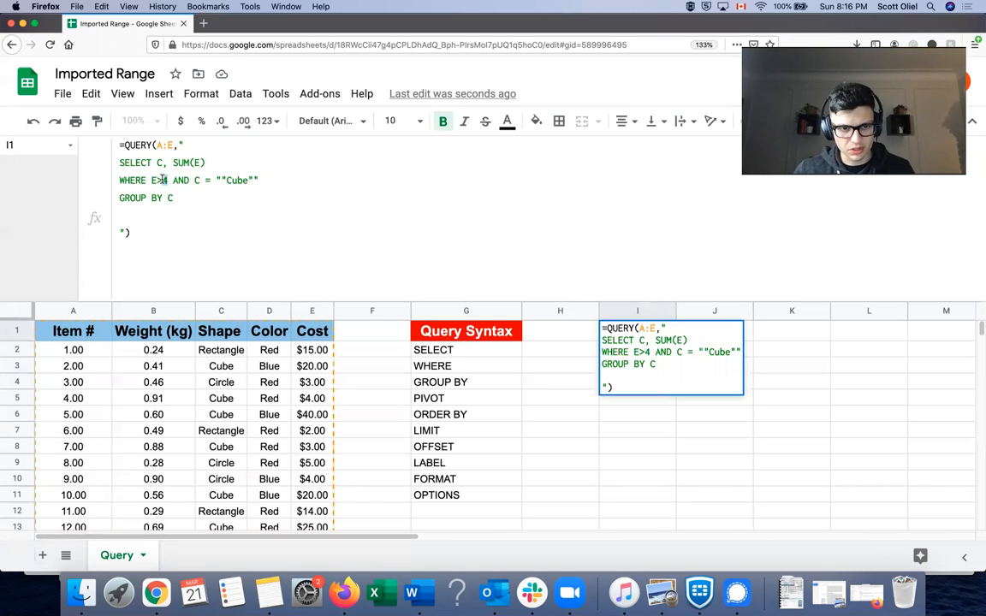
type("3")
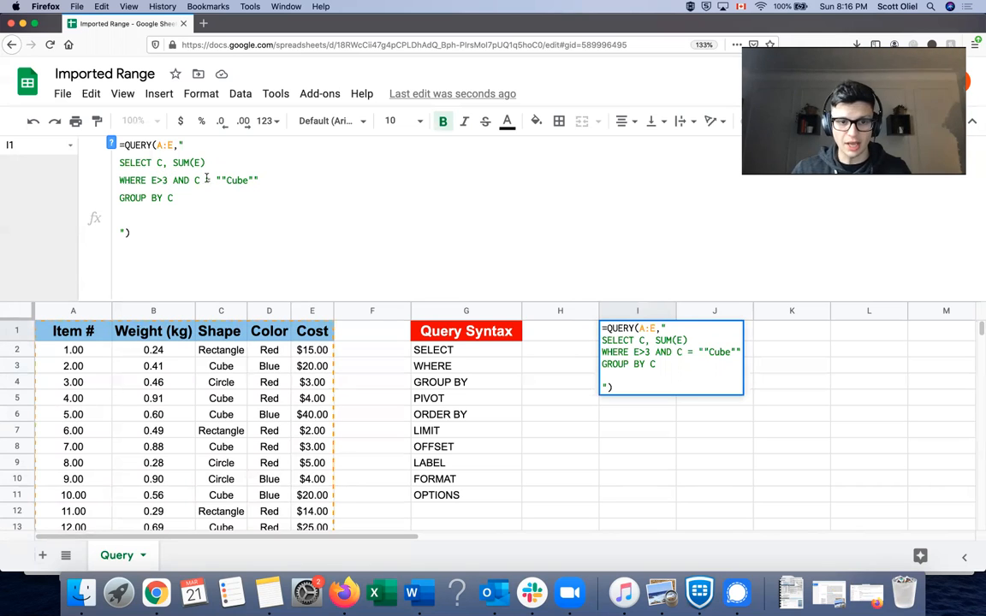
left_click_drag(174, 180, 249, 176)
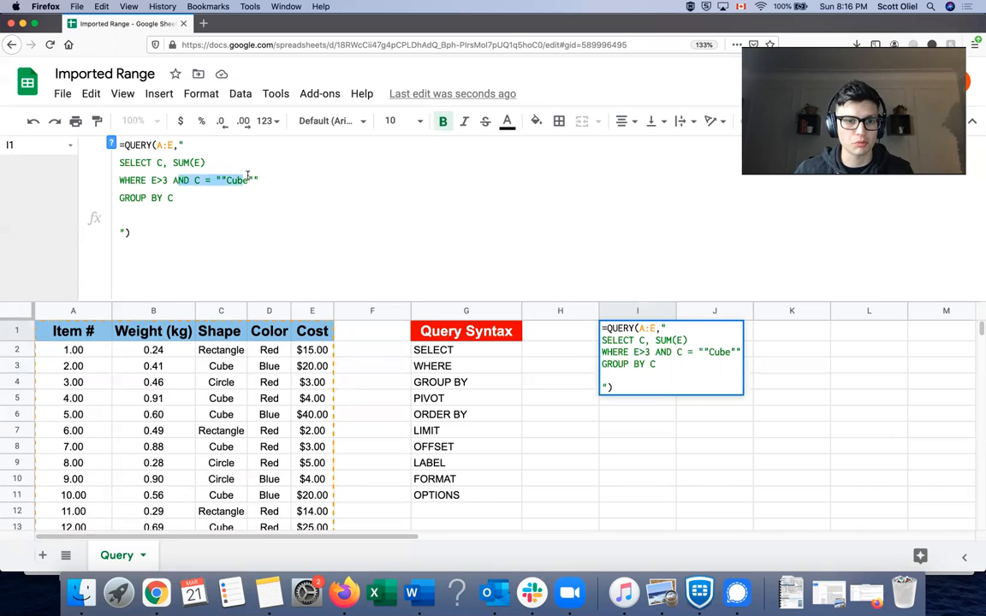
key("BackSpace")
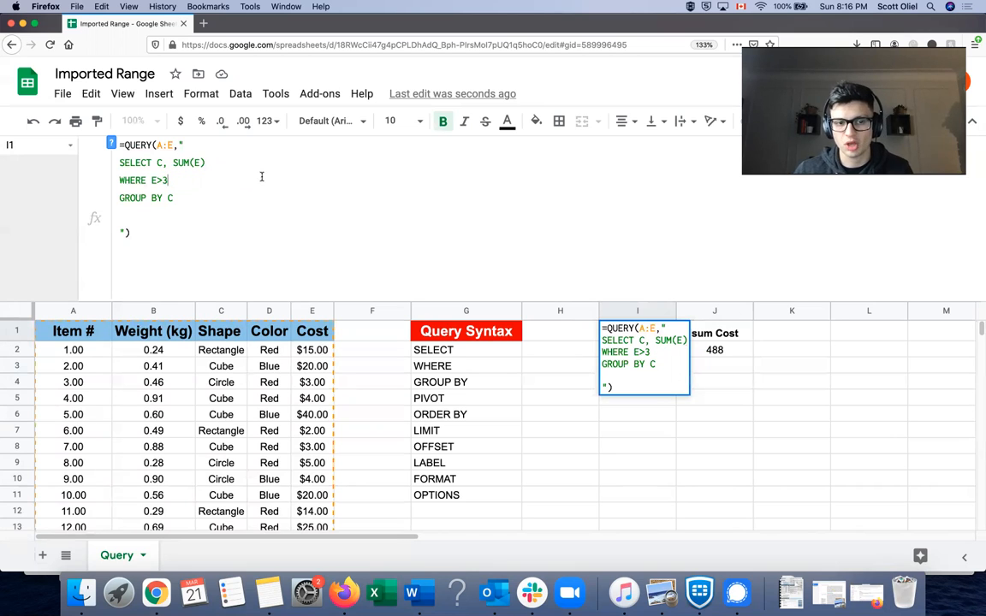
key("Return")
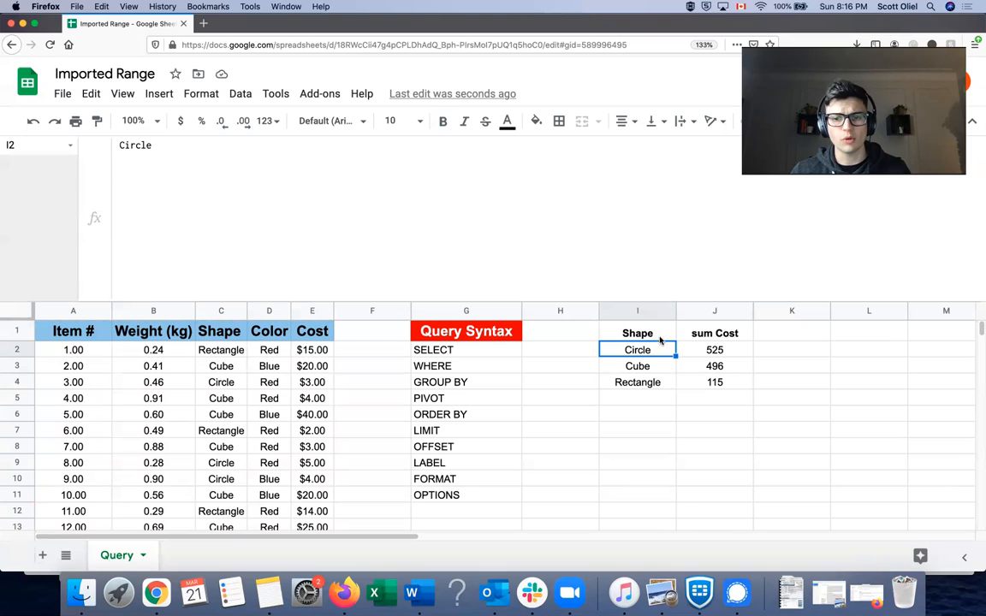
Add SUM(B) to the SELECT clause of the I1 query, apply it and check the result row of each shape
left_click(660, 335)
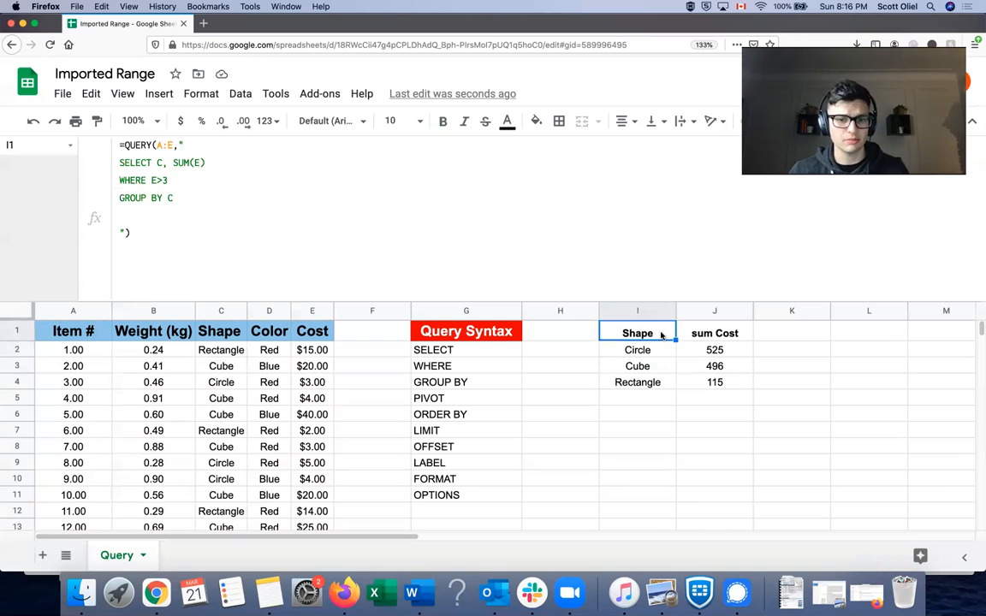
left_click(205, 162)
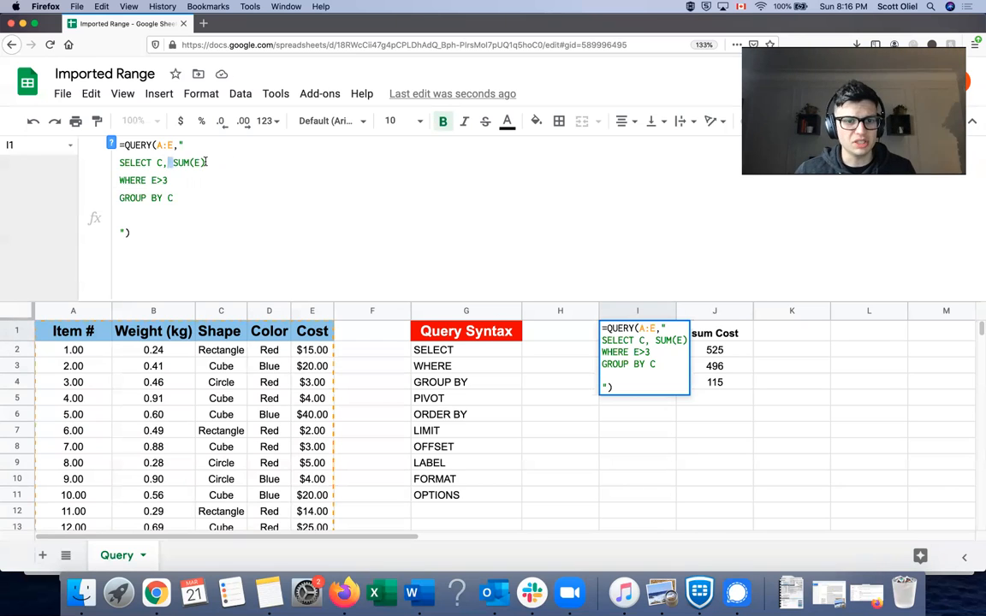
type(",")
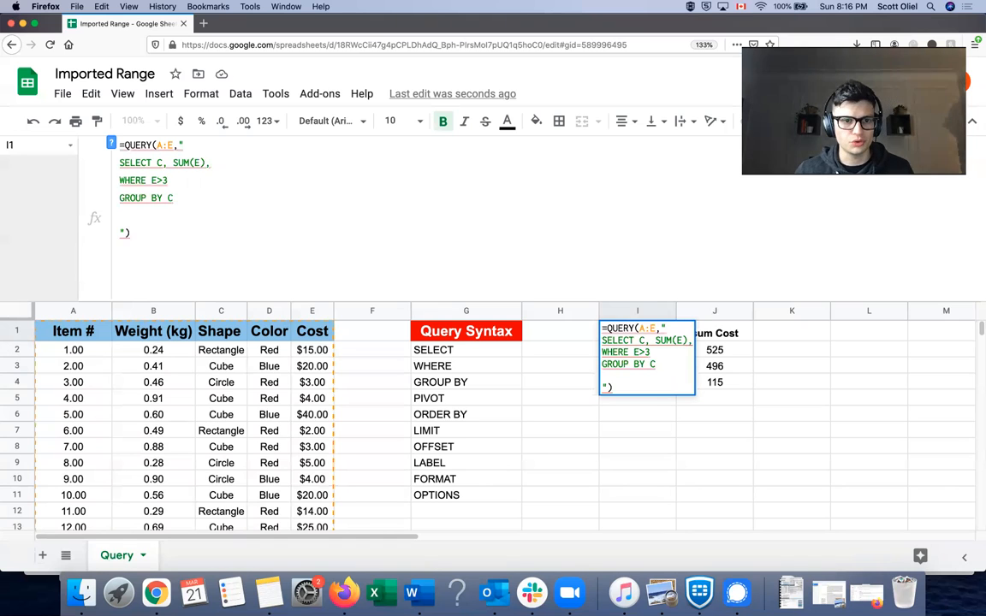
type(" SIM")
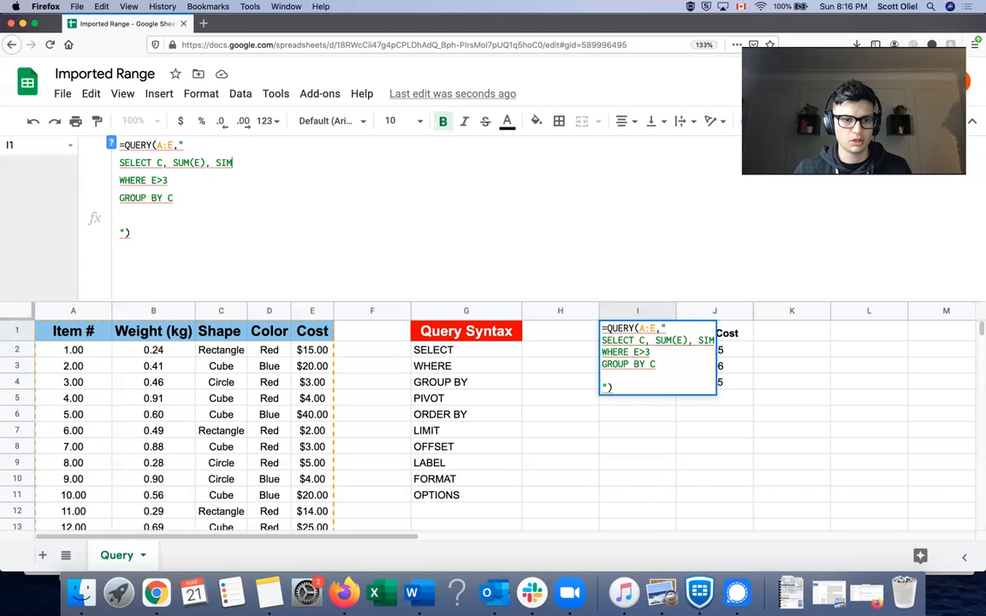
key("BackSpace")
key("BackSpace")
type("UM(B)")
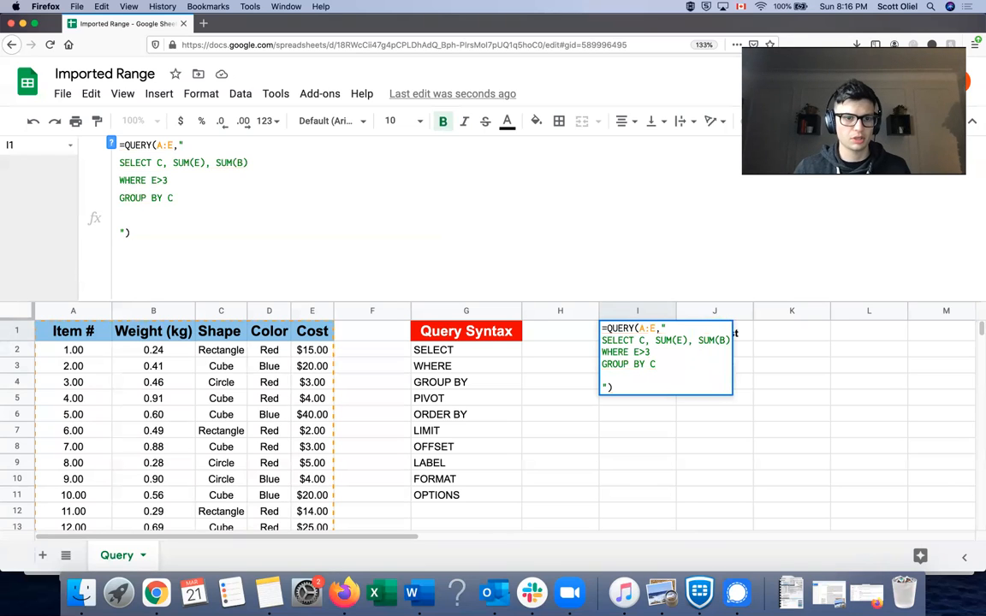
left_click(197, 197)
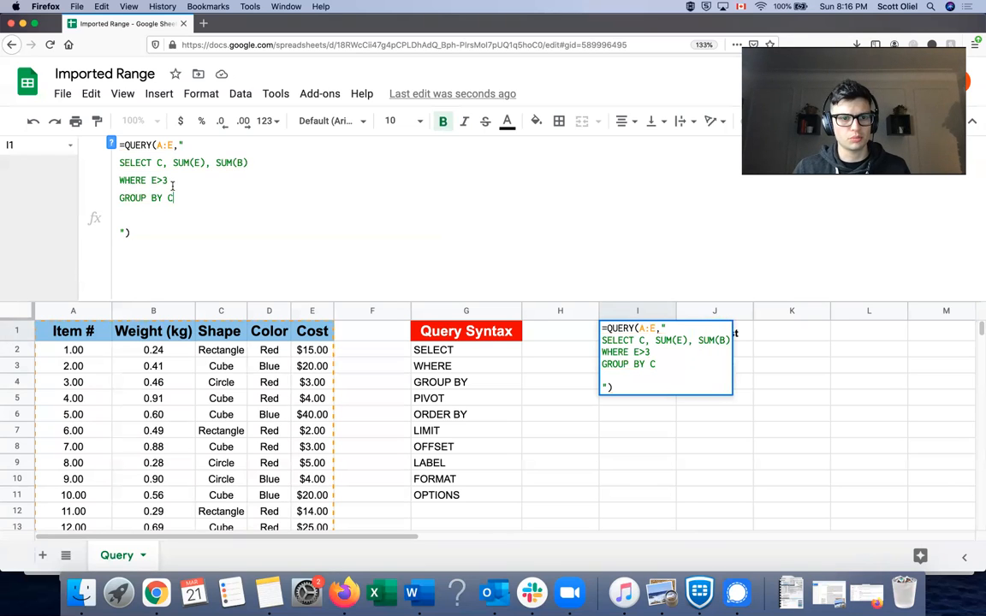
key("Return")
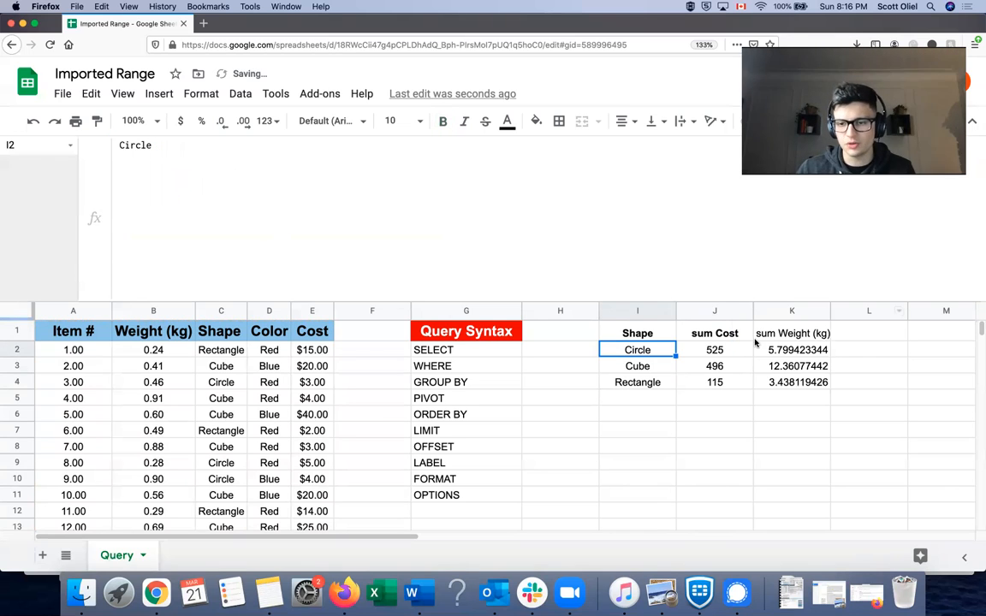
left_click_drag(660, 353, 753, 350)
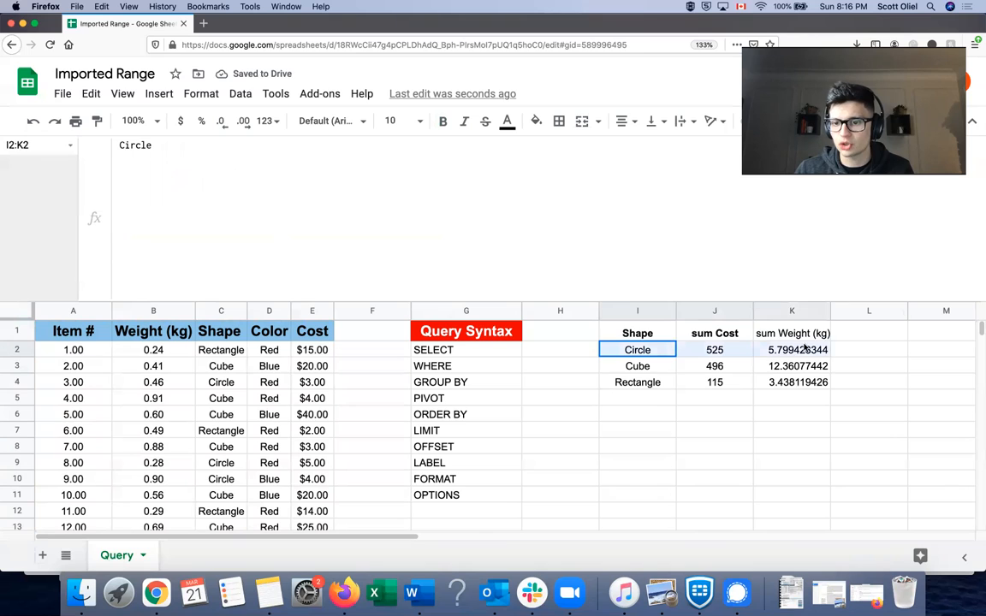
left_click_drag(658, 367, 786, 367)
left_click_drag(659, 382, 822, 383)
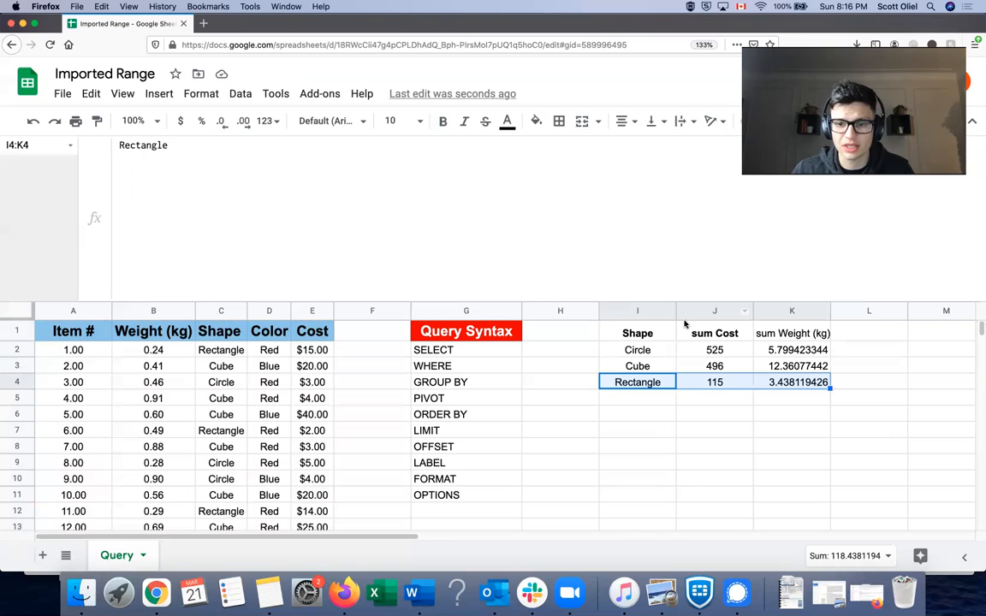
Replace SUM(B) with AVG(B) in the SELECT clause of the I1 query and apply the formula
left_click(642, 333)
double_click(227, 161)
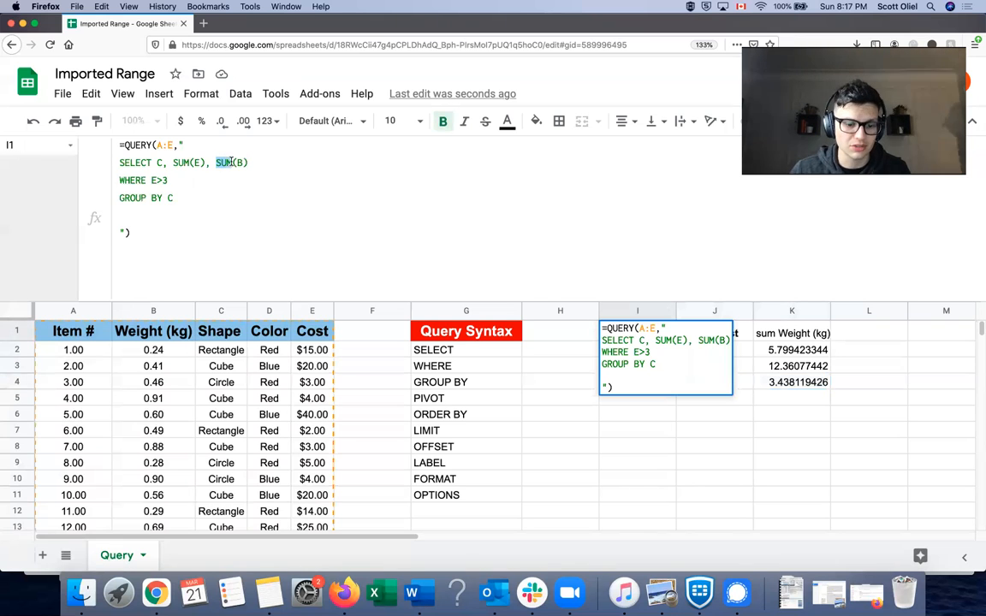
type("AVG")
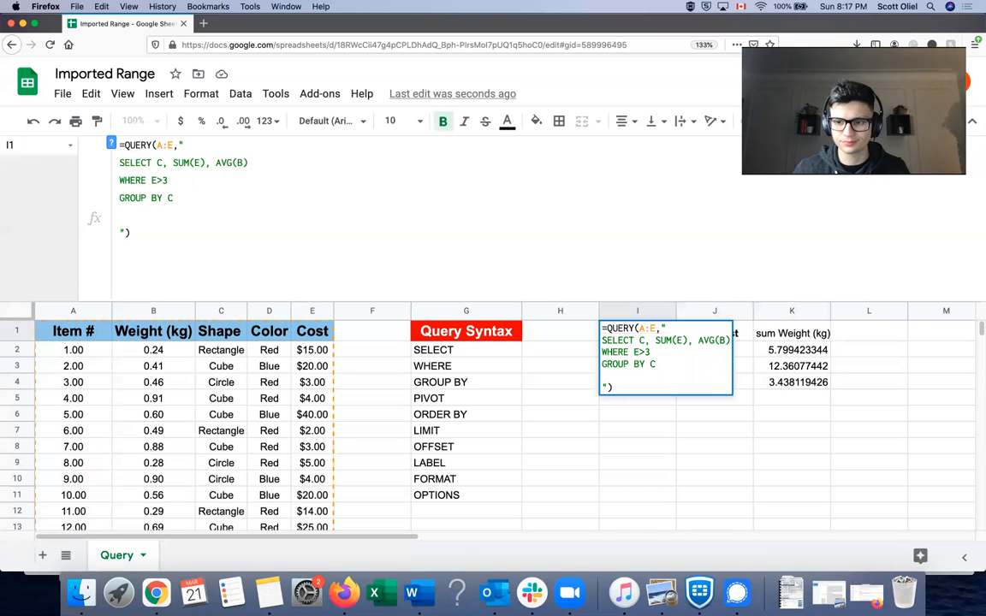
key("Return")
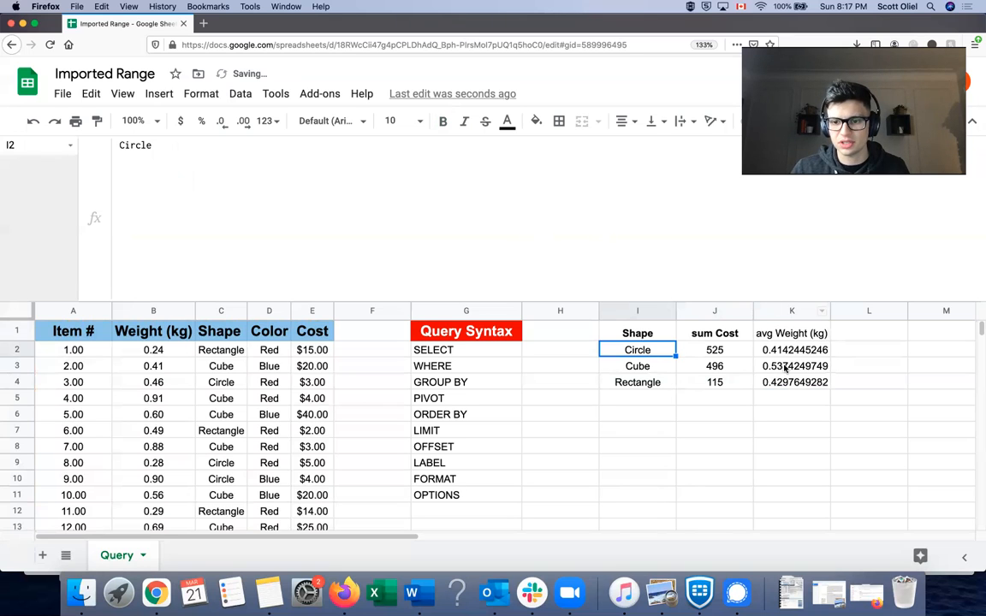
Change the aggregate on column B in the I1 query to MIN(B) and apply the formula
left_click(631, 333)
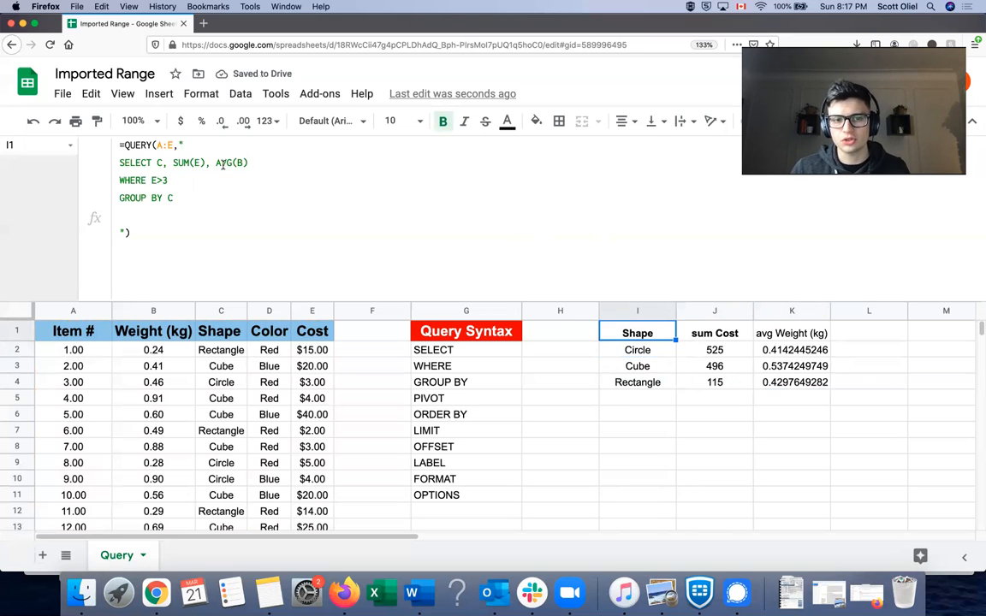
triple_click(222, 163)
left_click(217, 163)
left_click_drag(217, 162, 232, 162)
type("MIN")
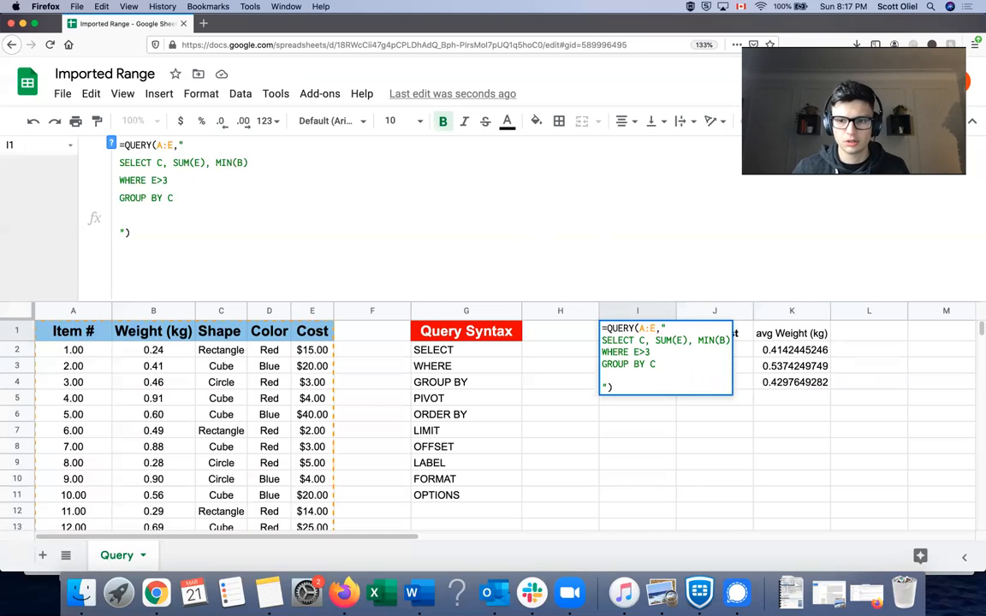
key("Return")
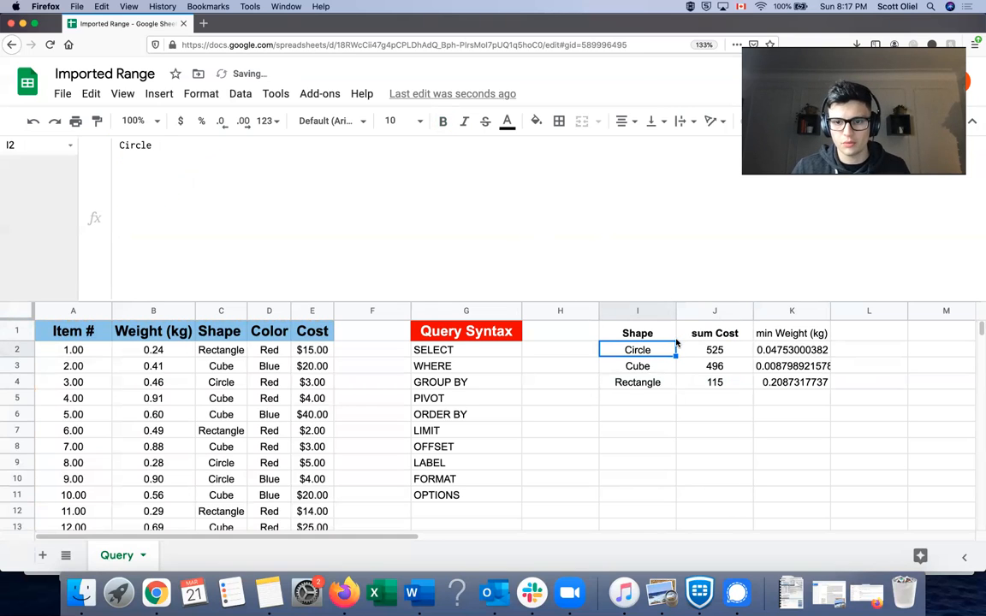
Append MAX(B) after MIN(B) in the SELECT clause of the I1 query and apply the formula
key("Up")
left_click(255, 163)
type(", MAX")
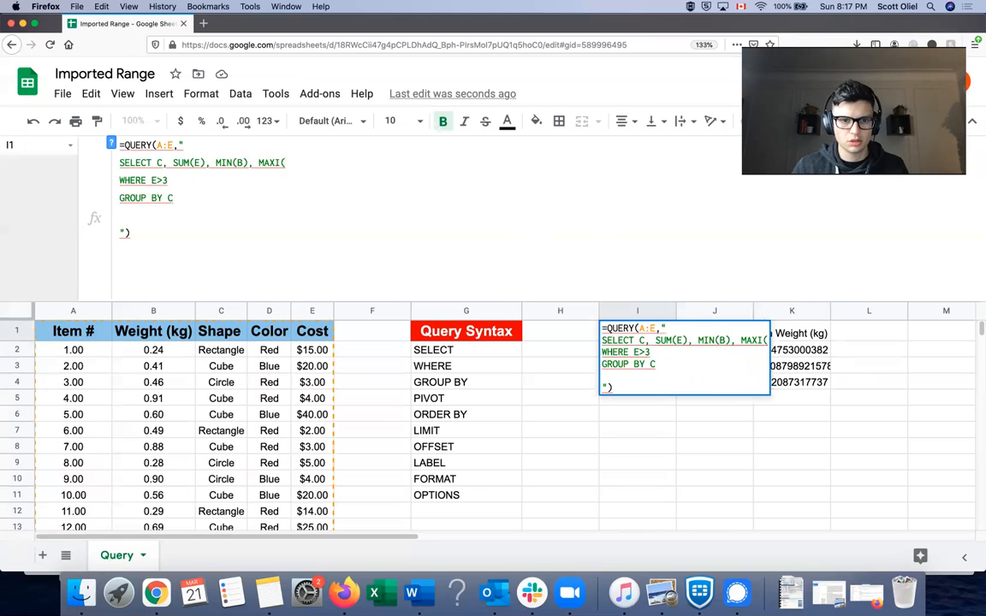
type("(B)")
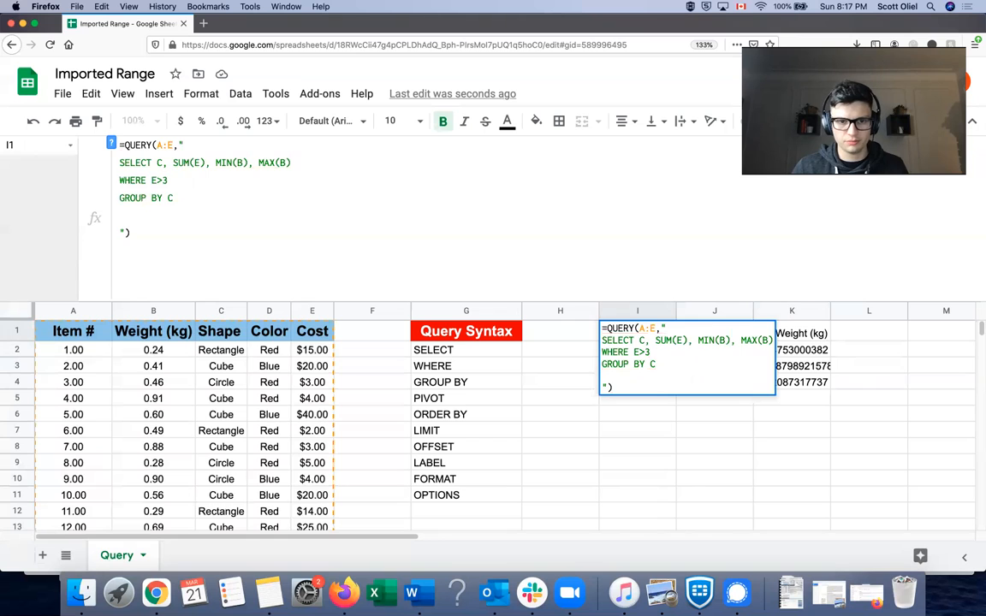
key("Return")
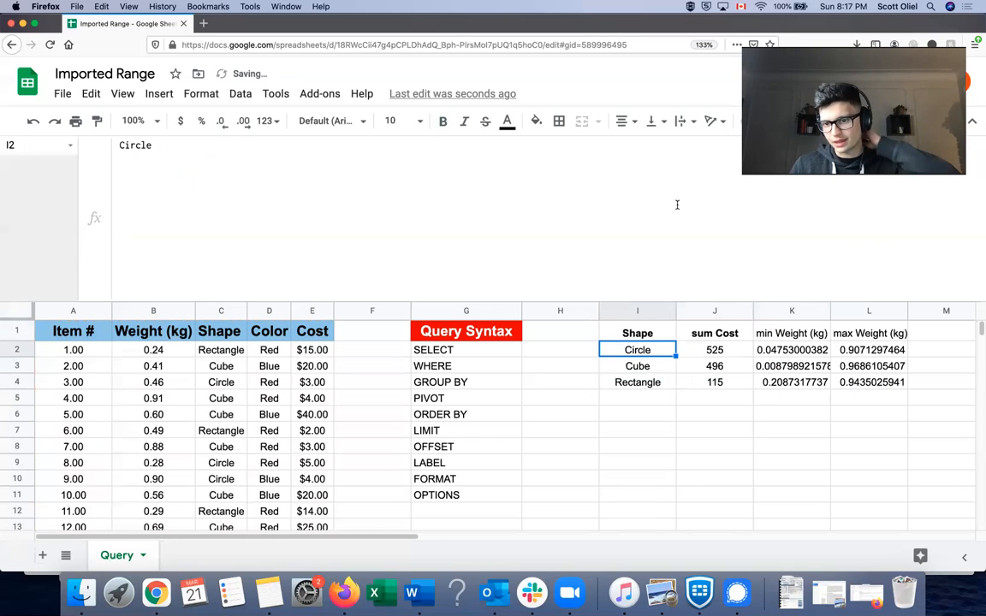
Remove MIN(B) and MAX(B) from the SELECT clause of the I1 query, leaving C and SUM(E)
left_click(635, 332)
left_click_drag(205, 162, 319, 159)
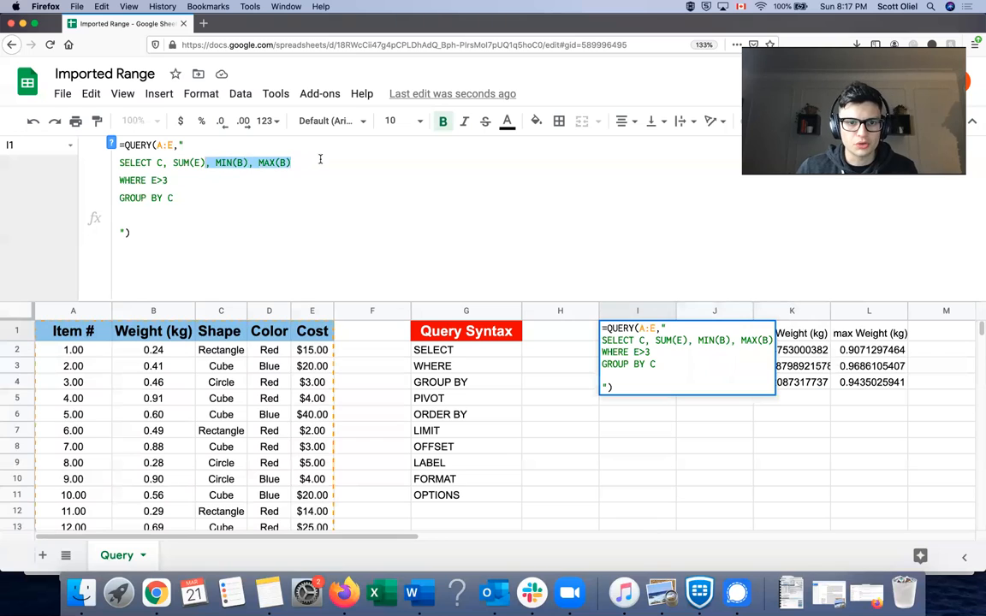
key("BackSpace")
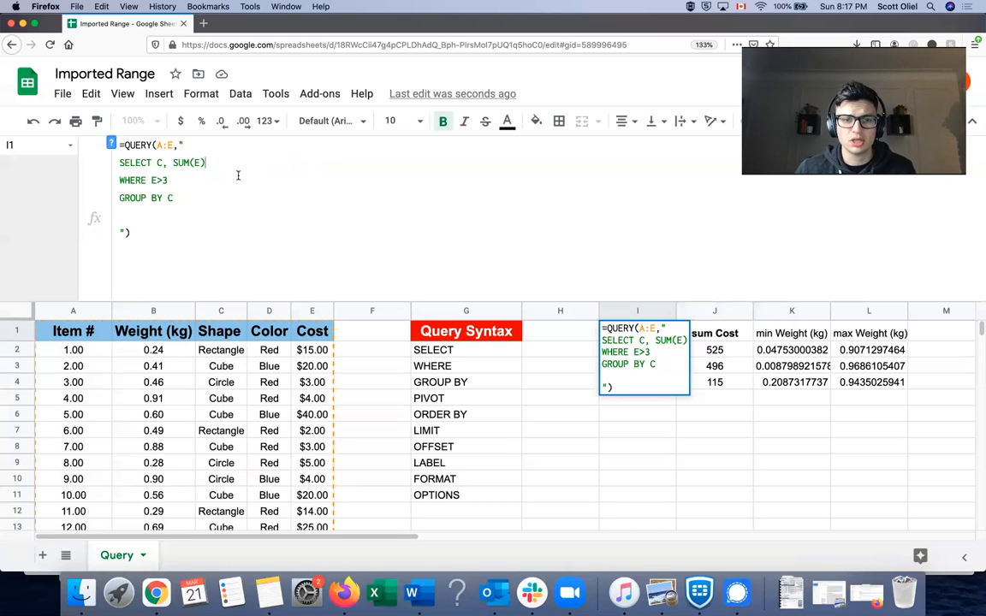
Add the clause PIVOT D on a new line below GROUP BY C in the I1 query and apply the formula
left_click(204, 198)
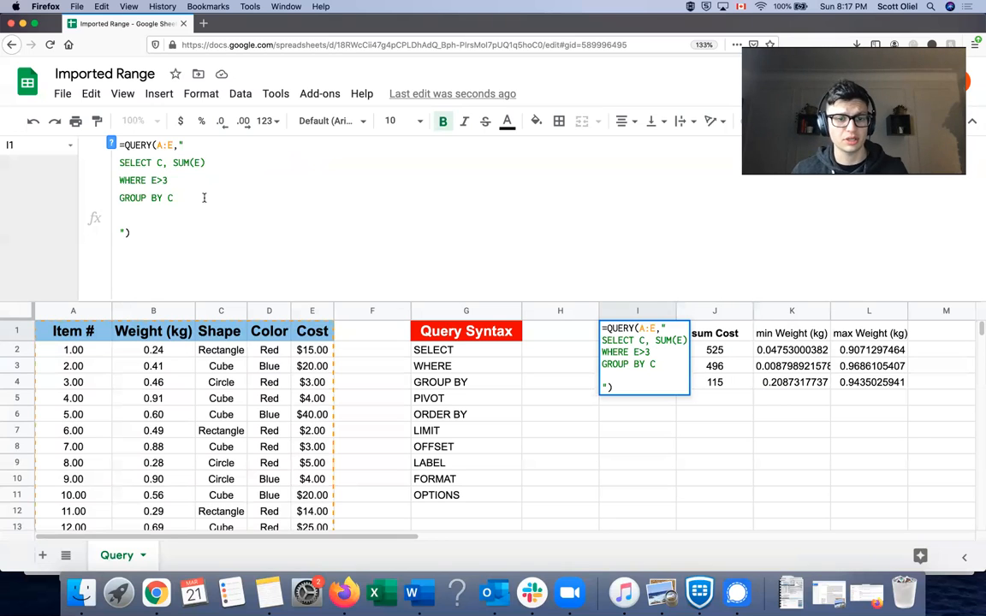
key("alt+Return")
type("PIVOT")
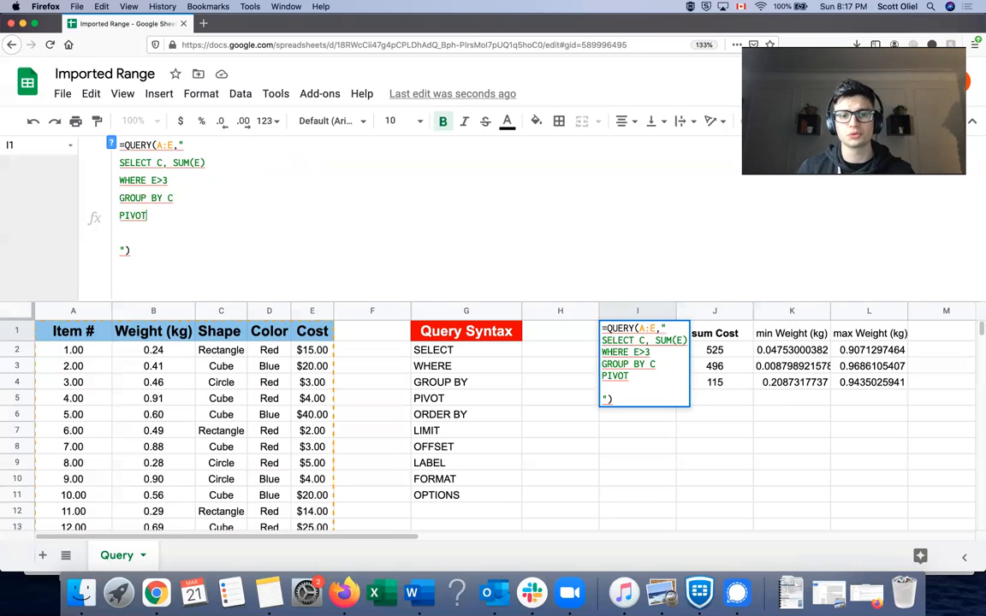
type("D")
key("Return")
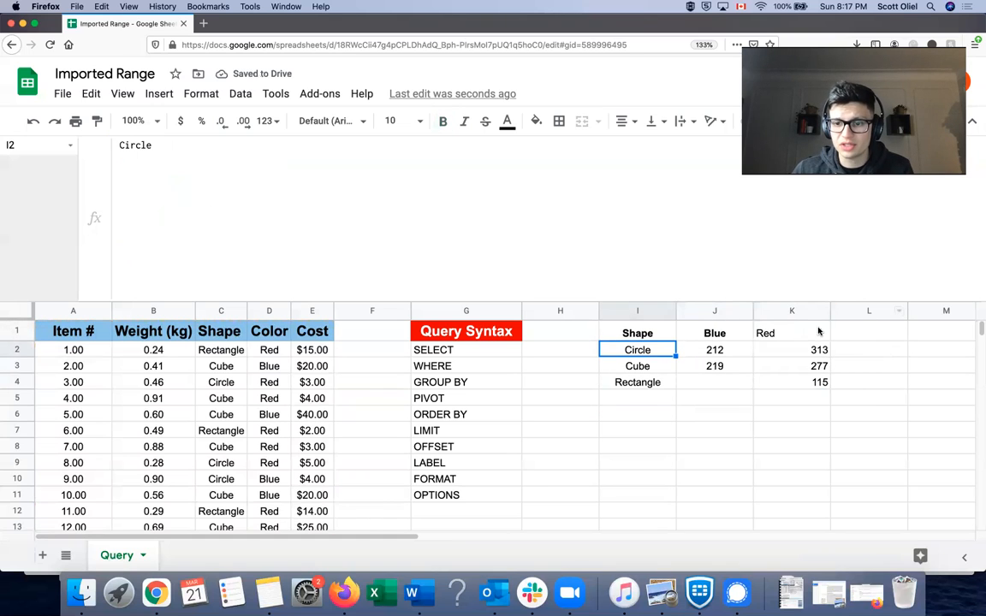
Center the contents of columns I to K, make the K1 header bold and check the pivoted costs
left_click_drag(766, 309, 638, 309)
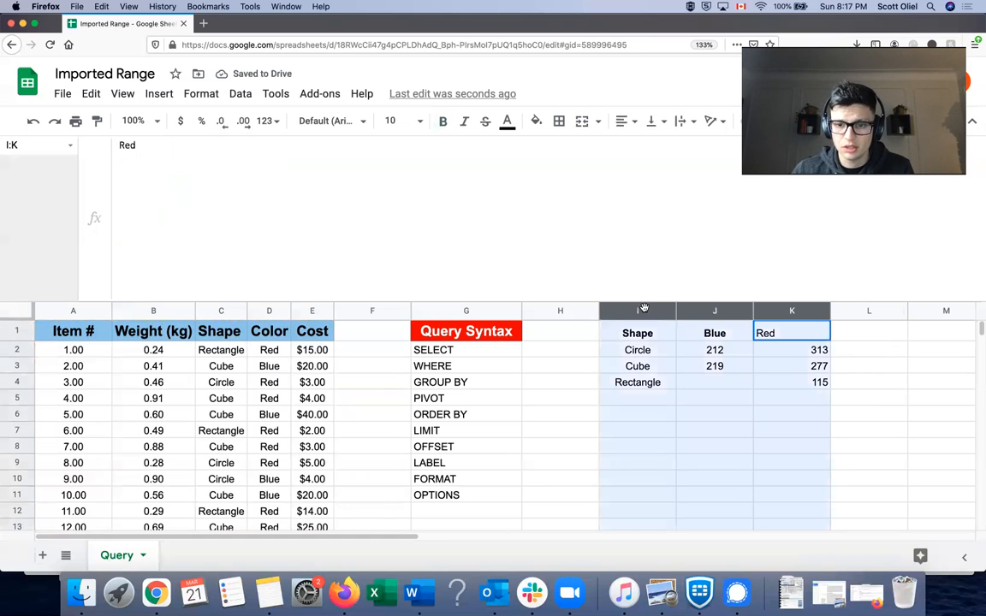
left_click(625, 120)
left_click(643, 148)
left_click(792, 366)
left_click(792, 333)
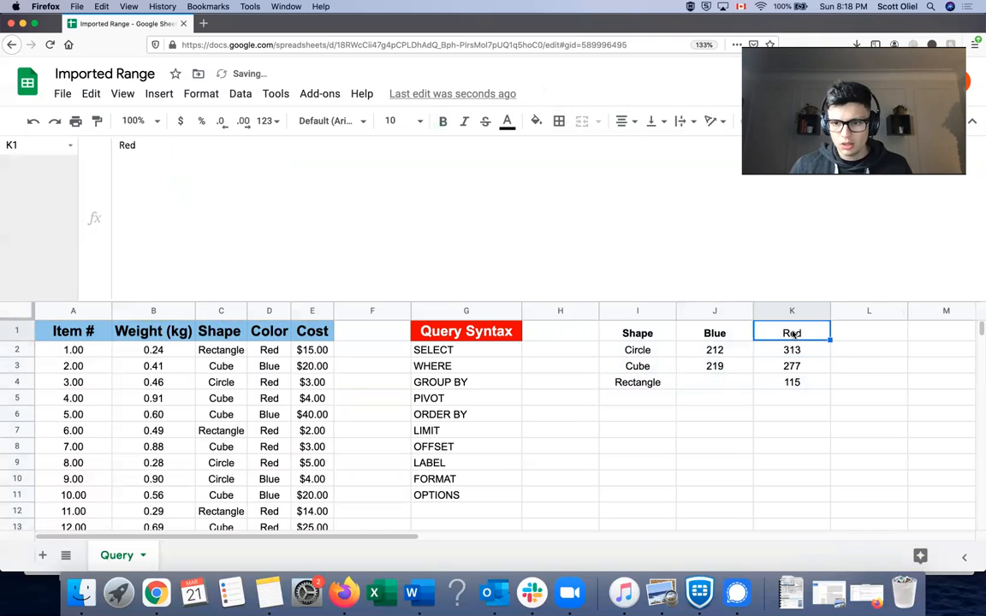
left_click(812, 379)
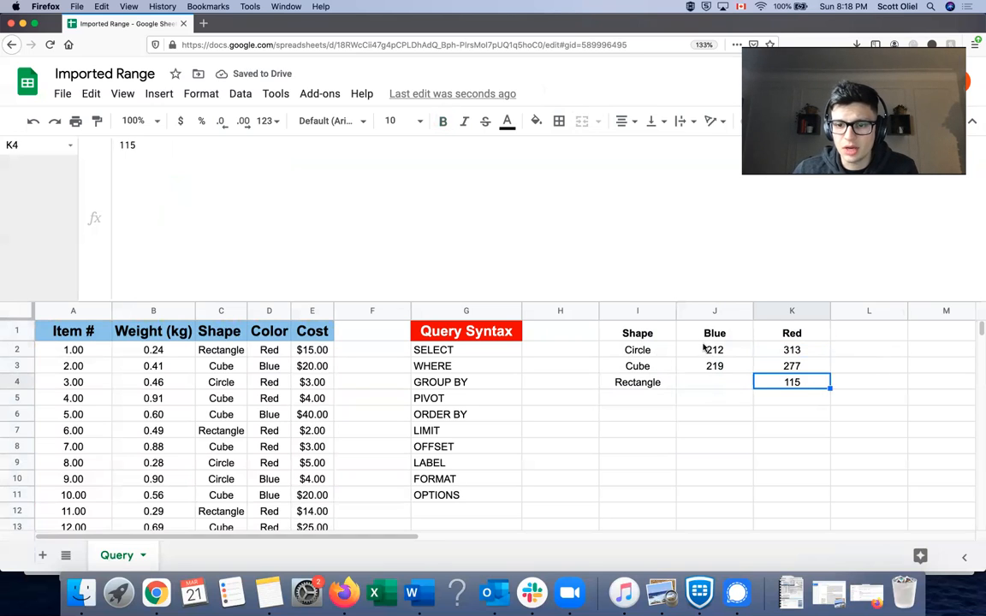
left_click(730, 350)
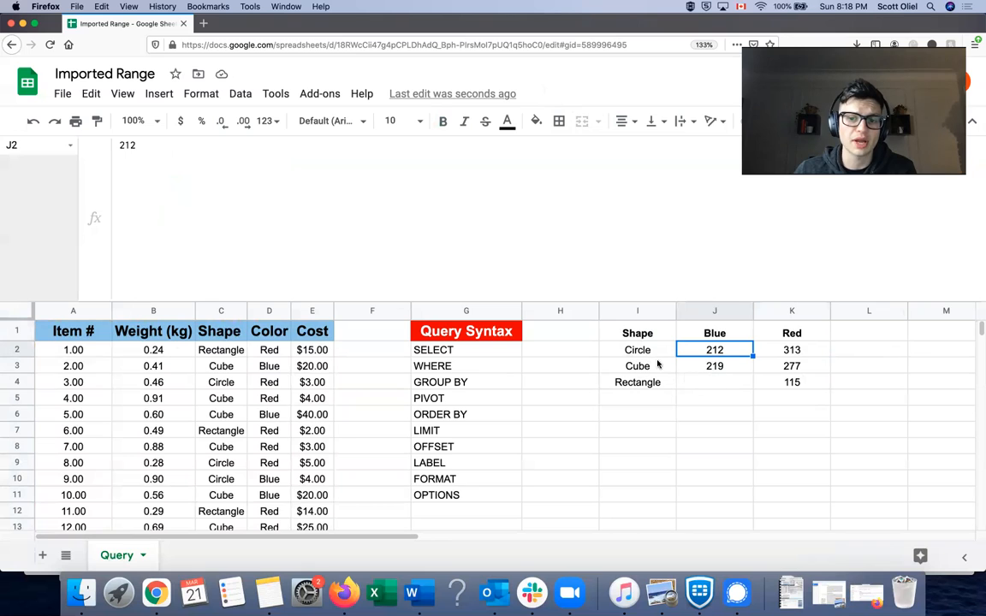
Replace the PIVOT D line of the I1 query with the keyword ORDER BY
left_click(638, 334)
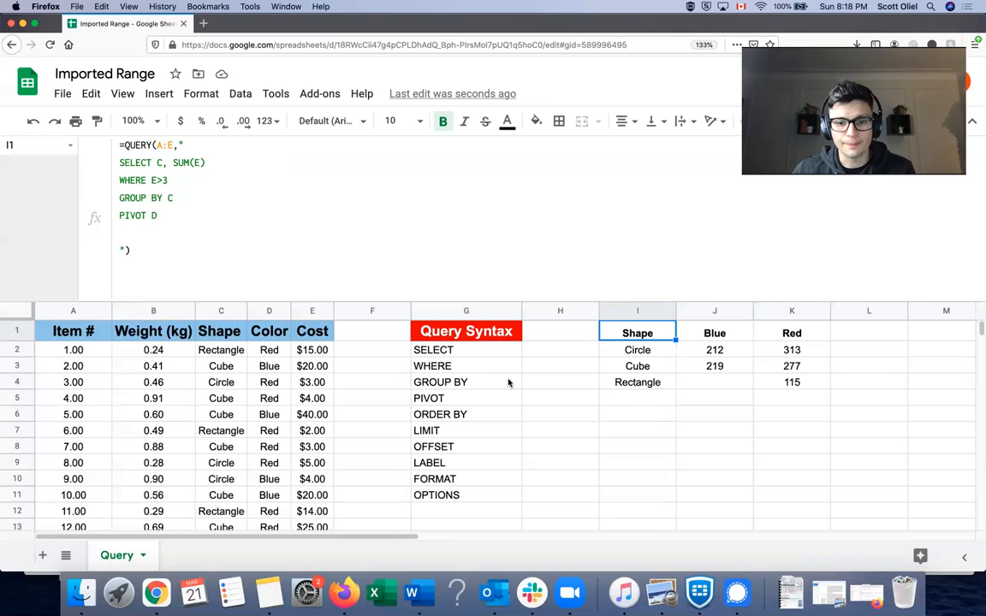
left_click(178, 218)
left_click_drag(178, 218, 103, 212)
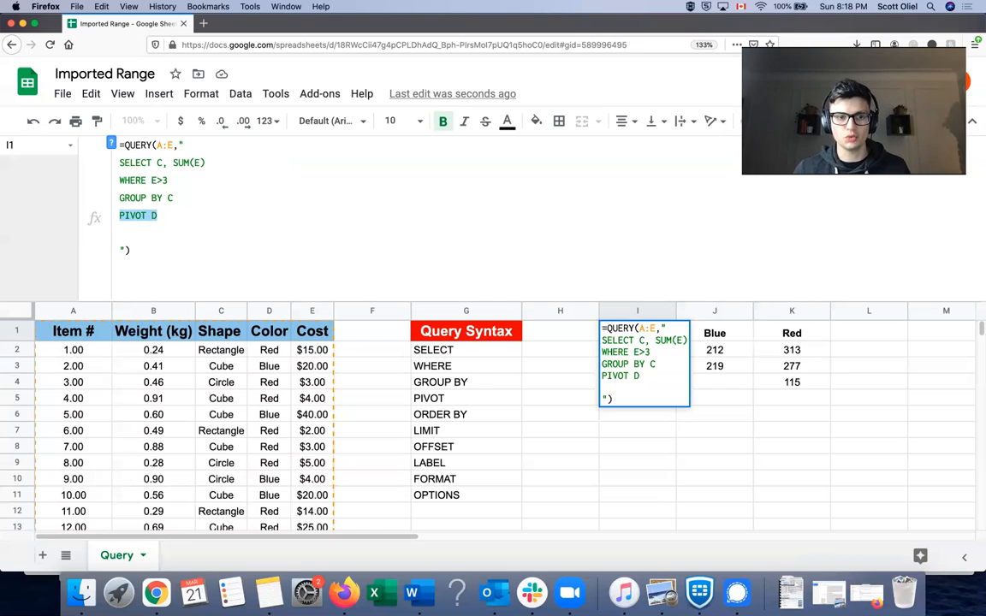
type("ORDER BY")
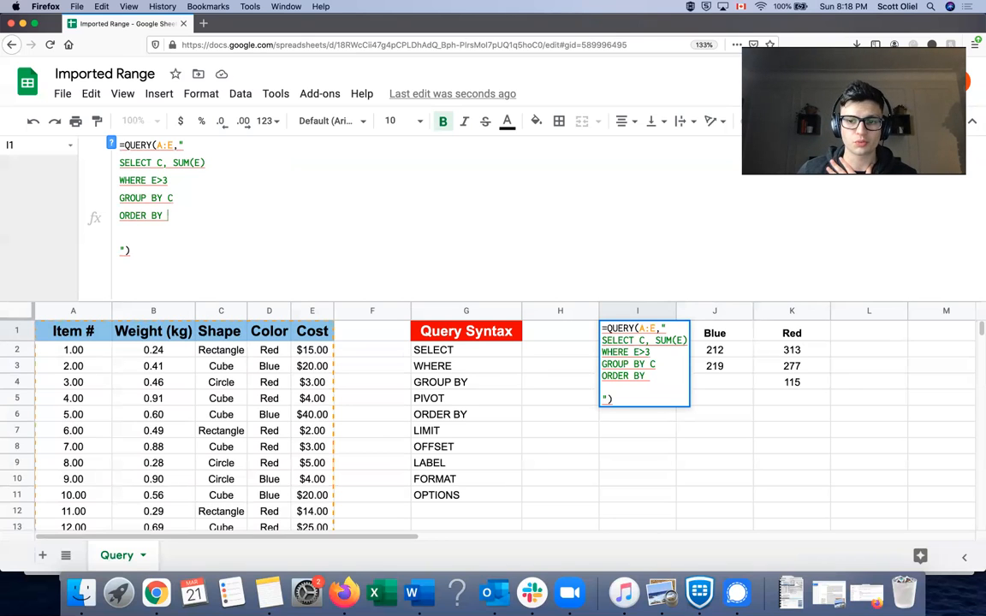
Add column D after C in both the SELECT and GROUP BY clauses of the I1 query
left_click(155, 163)
type("D,")
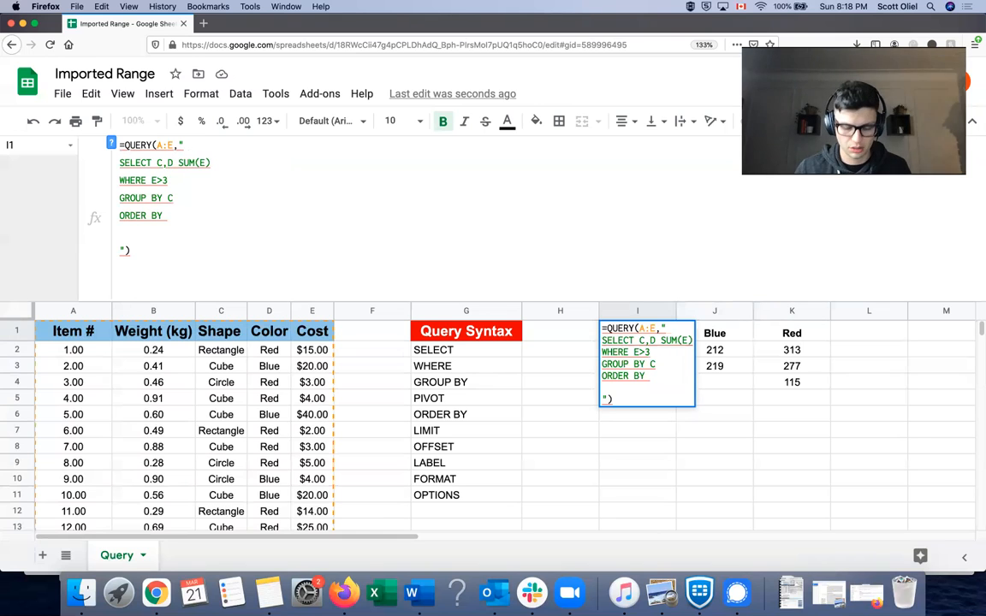
left_click(221, 217)
left_click(214, 200)
type(",")
Complete the ORDER BY clause with C,E, apply the formula and read the details shown for cell I1
type("C")
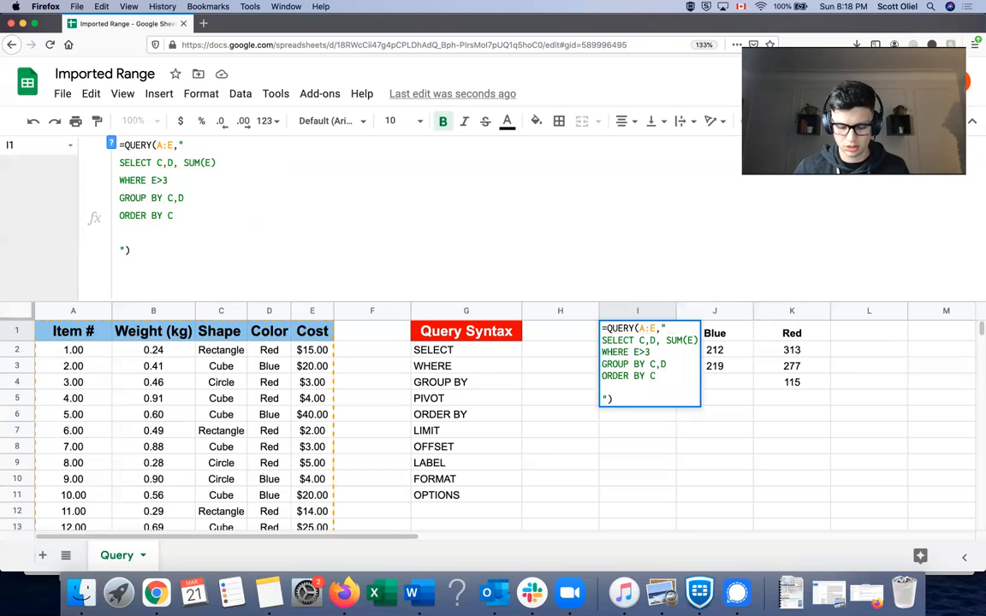
type(",E")
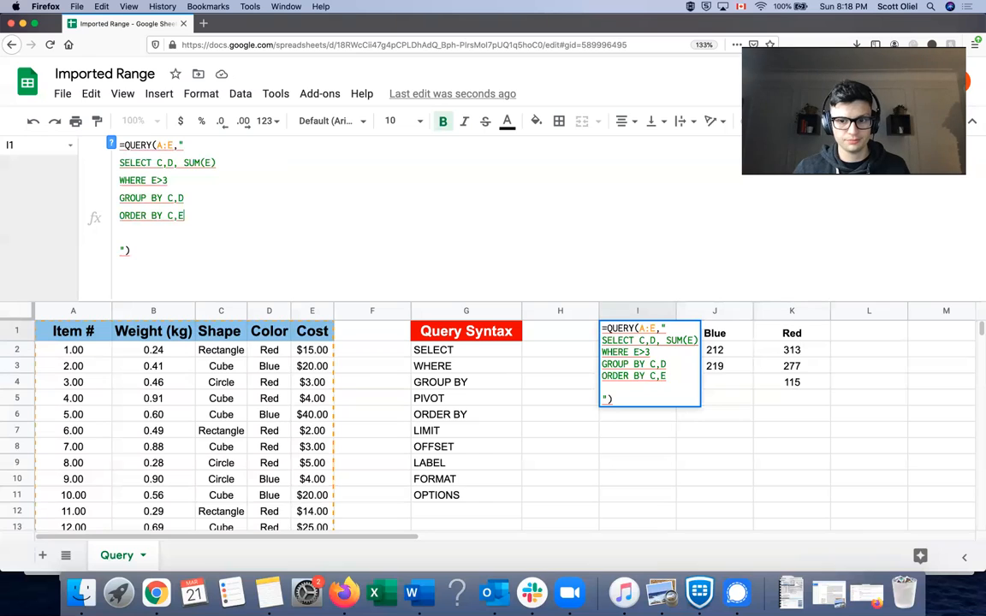
key("Return")
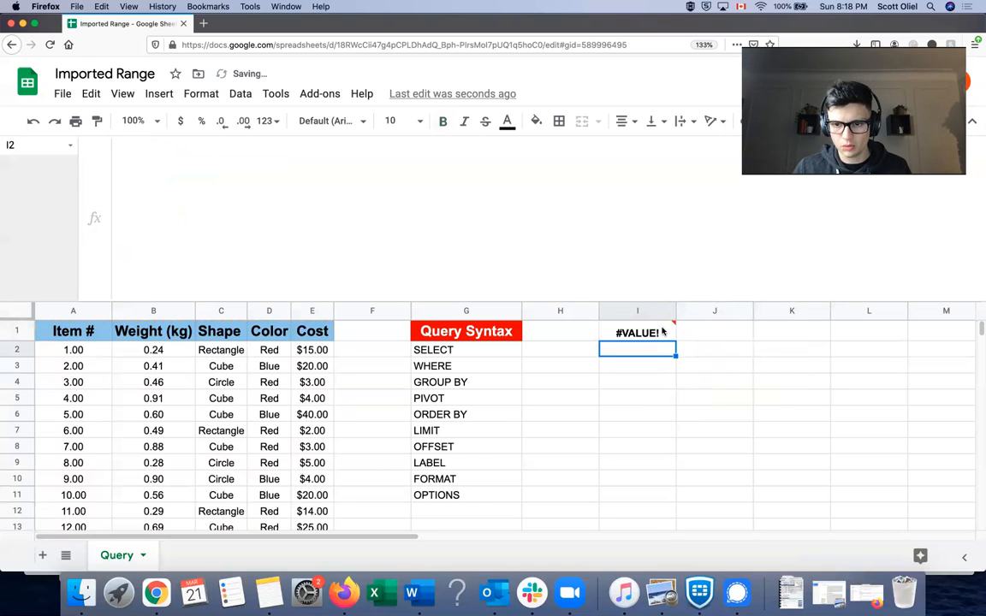
mouse_move(661, 332)
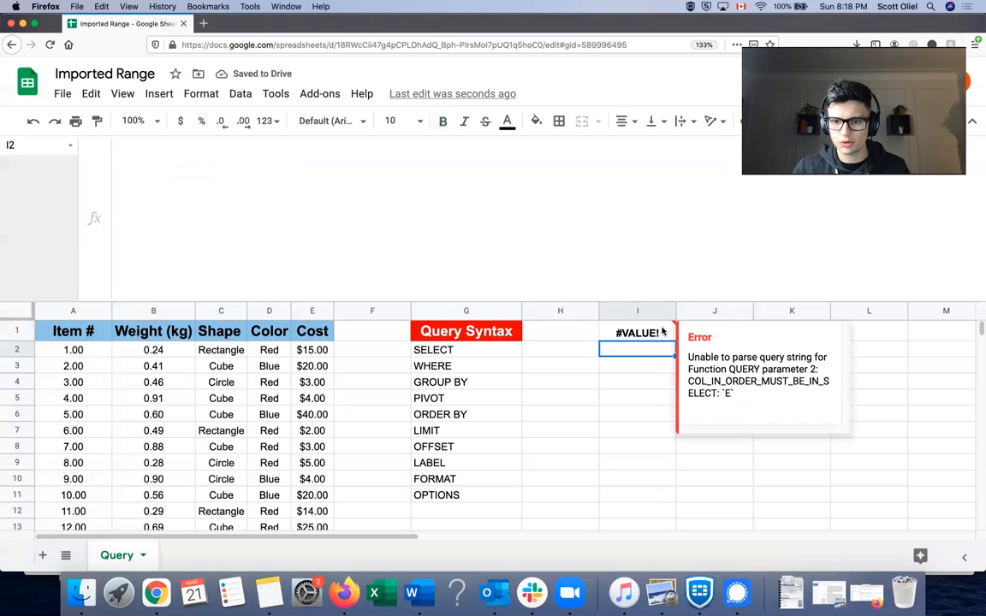
Replace E with SUM(E) in the ORDER BY clause of the I1 query and apply the formula
left_click(662, 332)
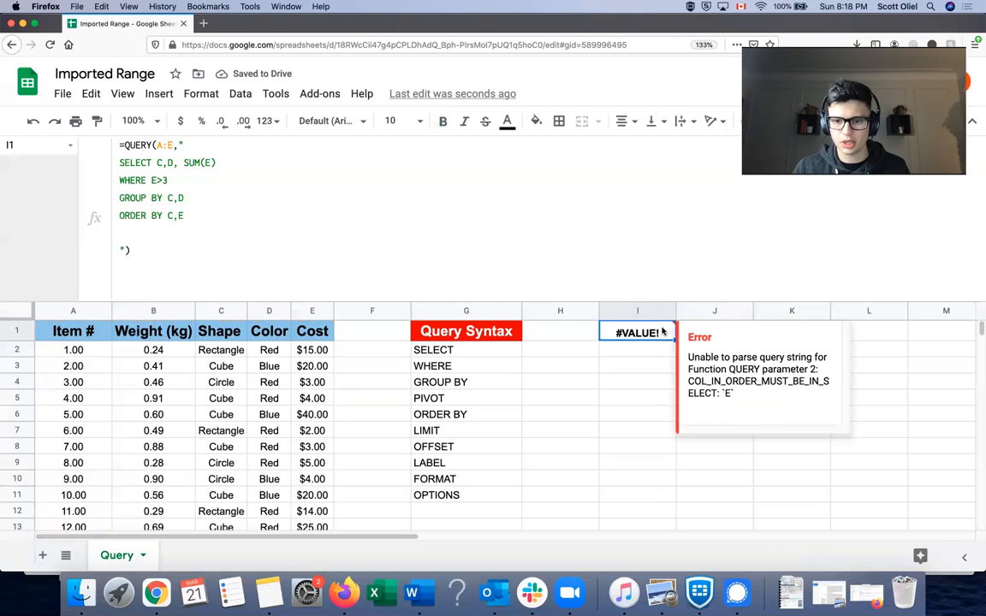
left_click(180, 216)
type("SUM(E")
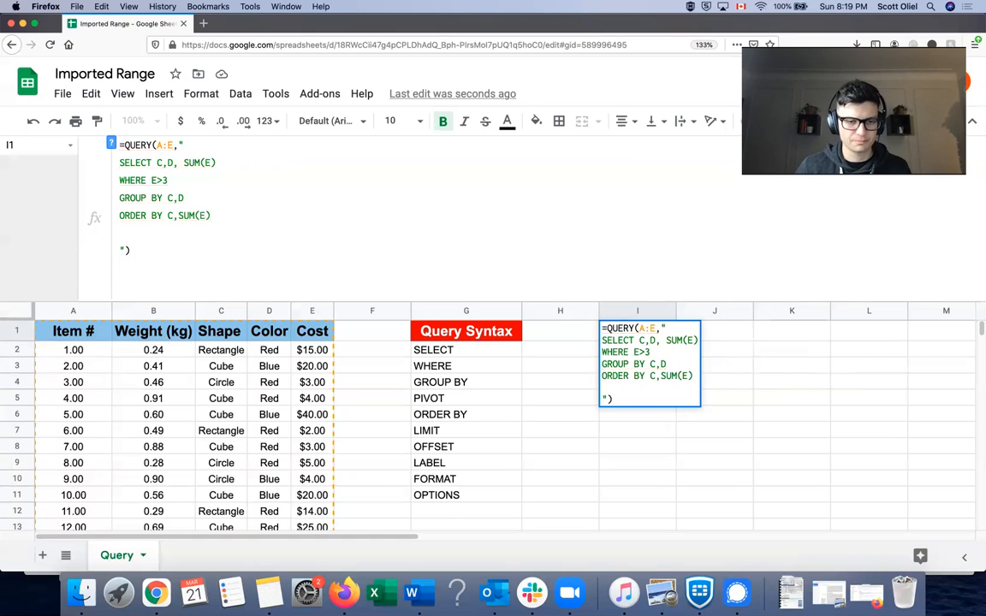
key("Return")
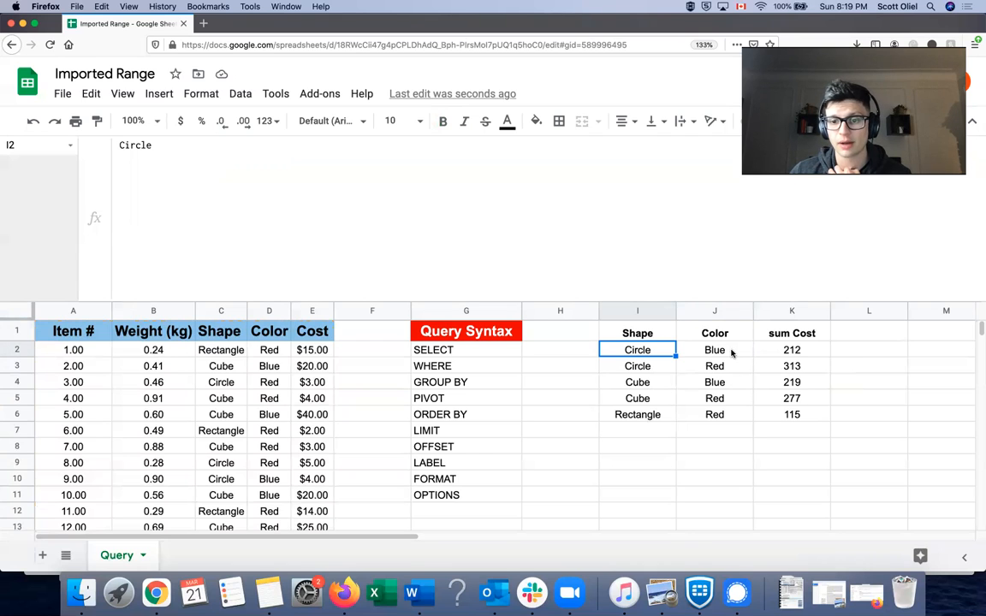
Remove column C from the I1 query's ORDER BY clause so the results sort only by SUM(E)
left_click(663, 332)
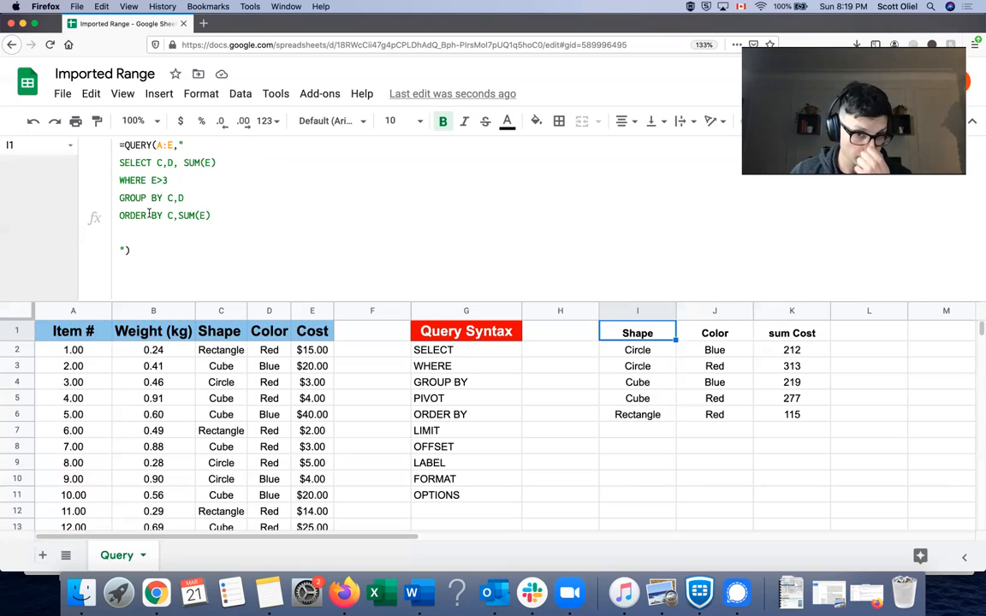
left_click_drag(178, 214, 168, 211)
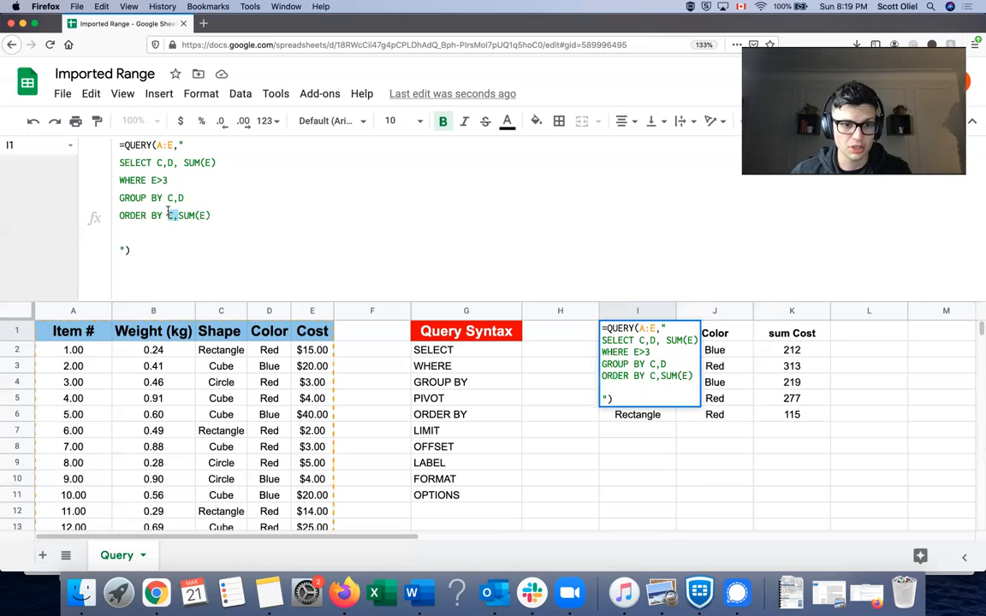
key("BackSpace")
key("Return")
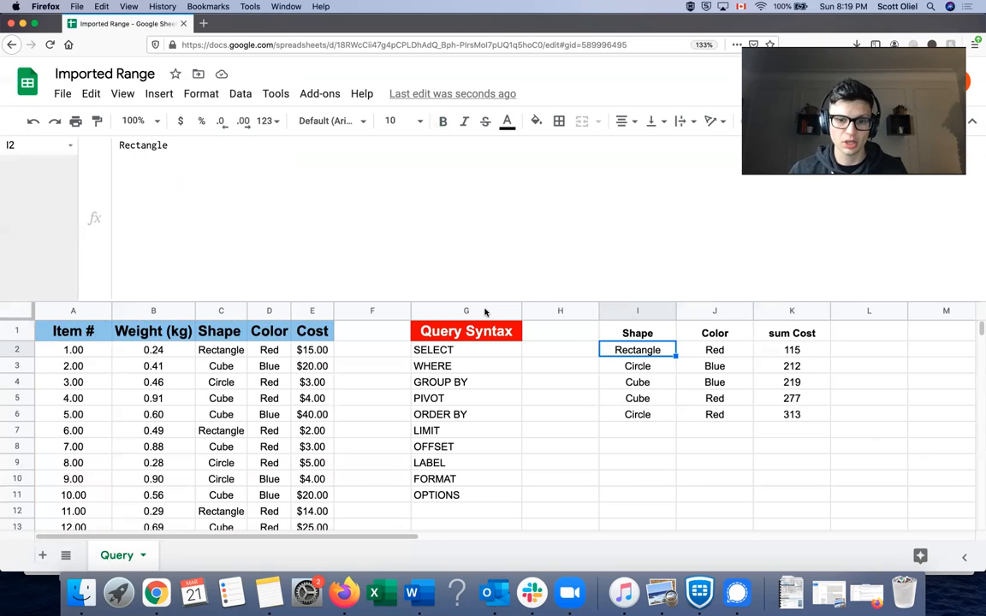
Add ASC after SUM(E) in the ORDER BY clause of the I1 query and apply it
key("Up")
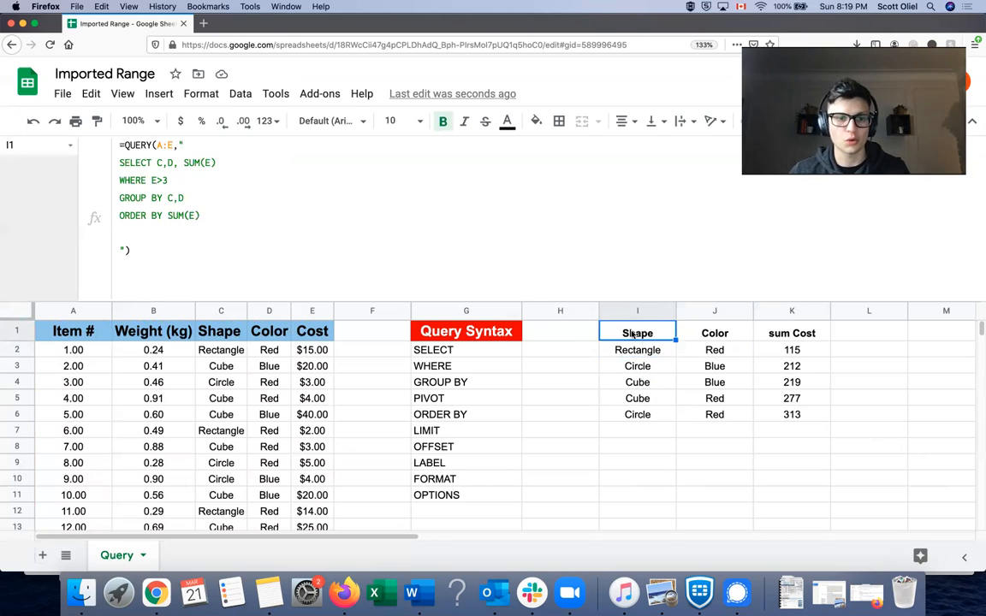
left_click(262, 216)
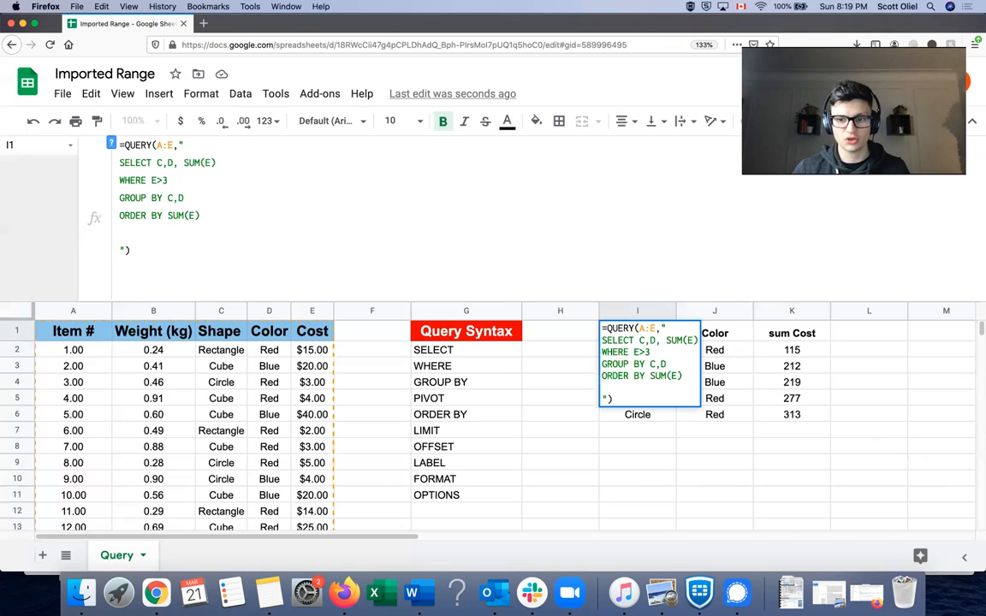
type("ASC")
key("Return")
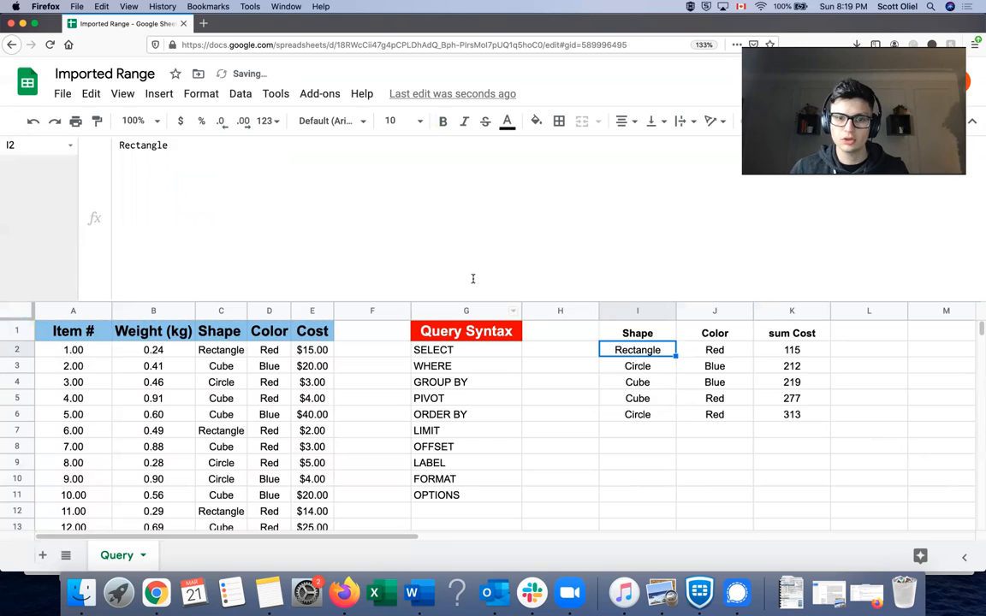
Change the I1 query's sort order from ASC to DESC and apply the formula
key("Up")
left_click(209, 216)
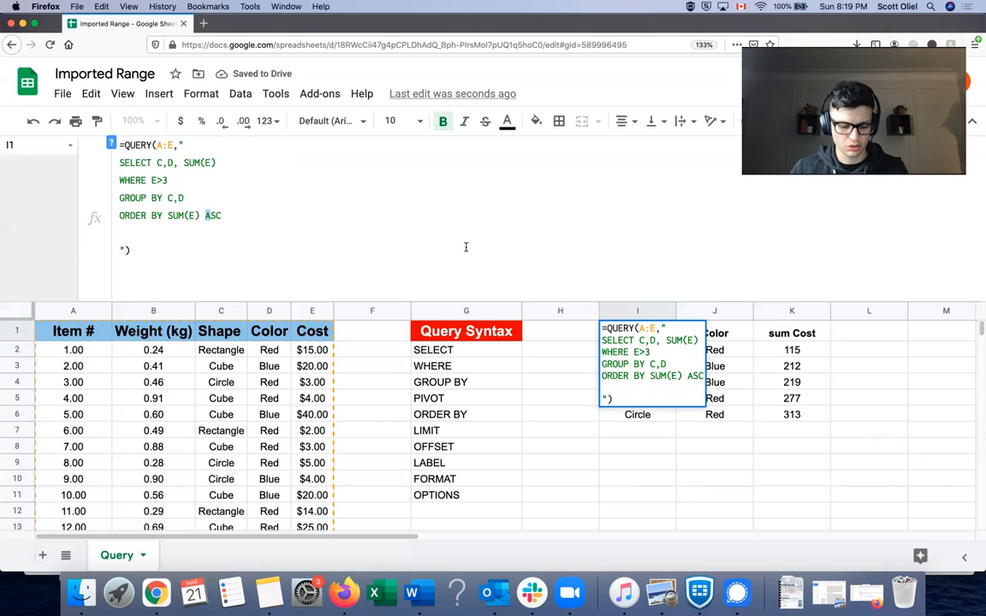
key("BackSpace")
type("DE")
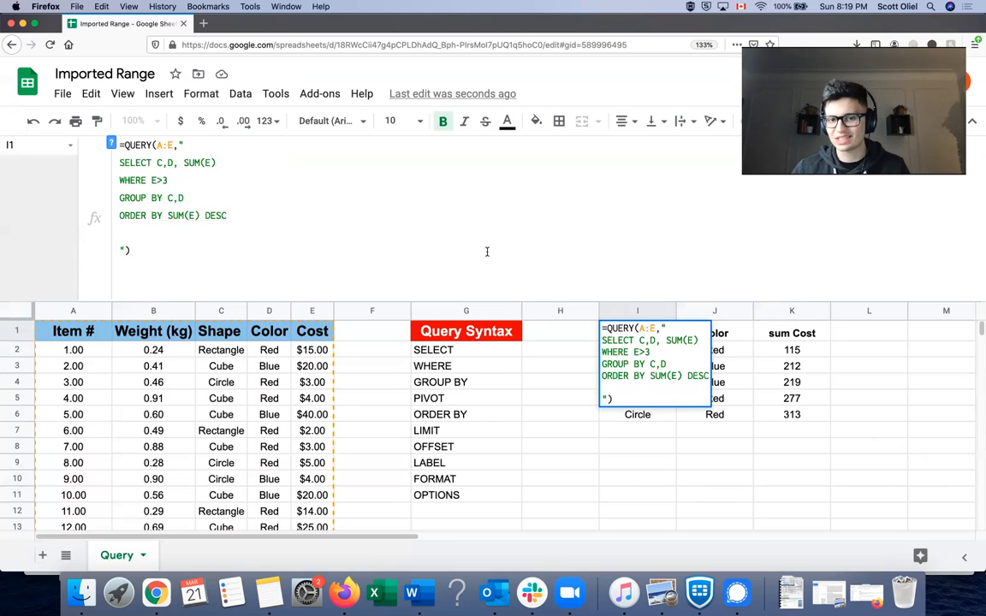
key("Return")
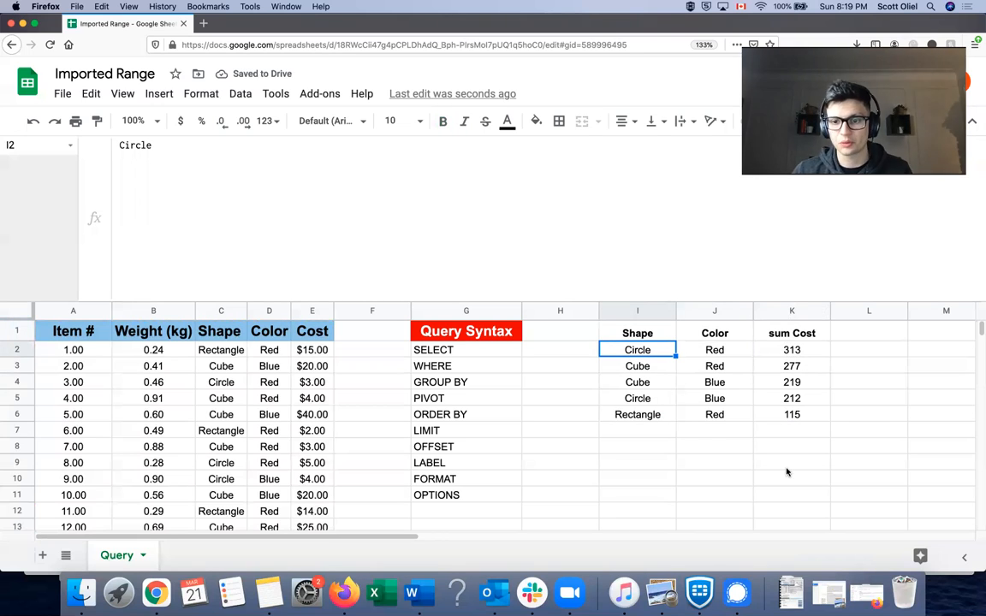
Add SUM(B) after SUM(E) in the SELECT clause of the I1 query and apply the formula
left_click(638, 334)
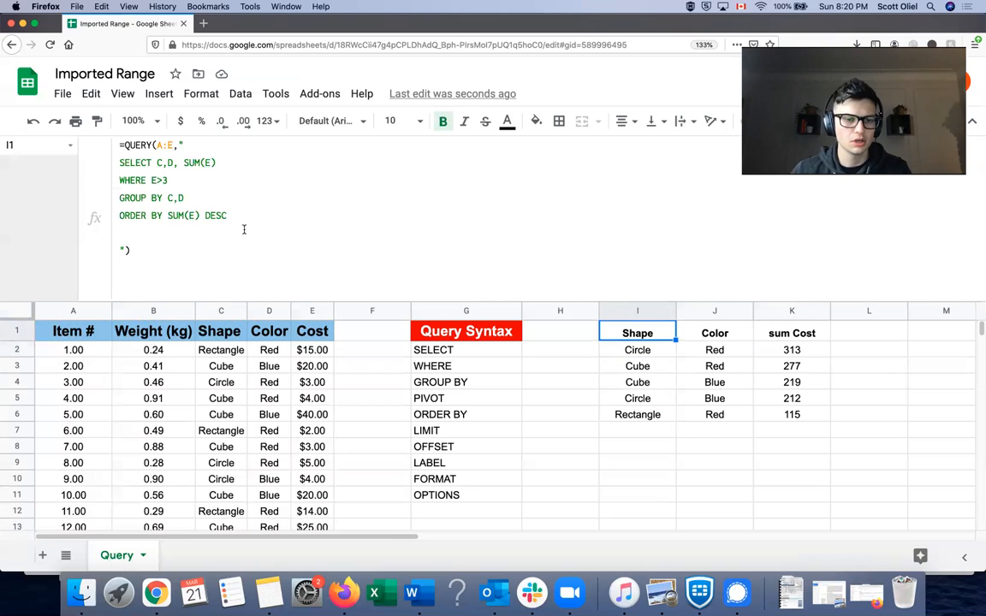
left_click(223, 160)
type(",")
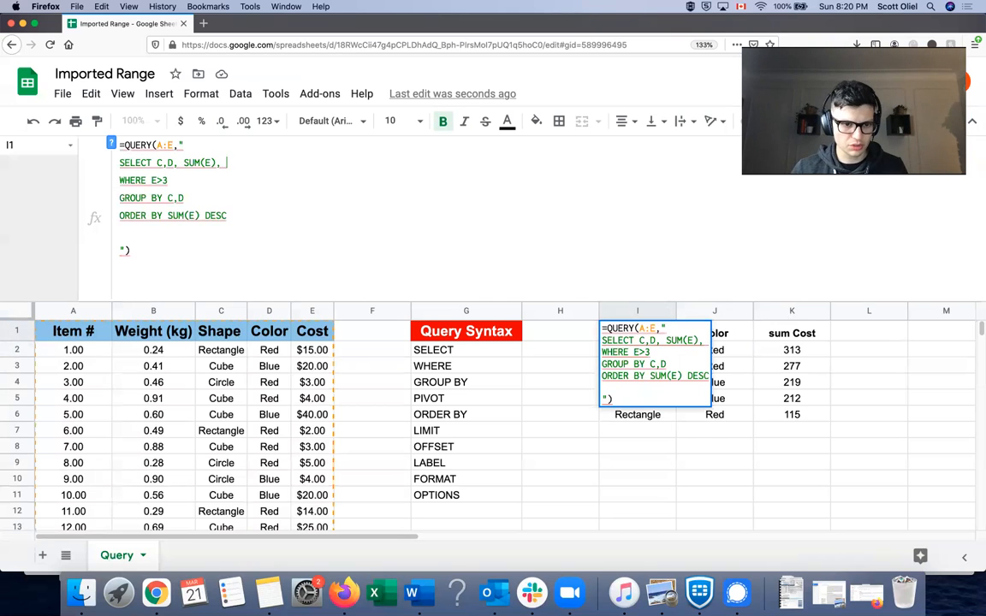
type(" SUM(")
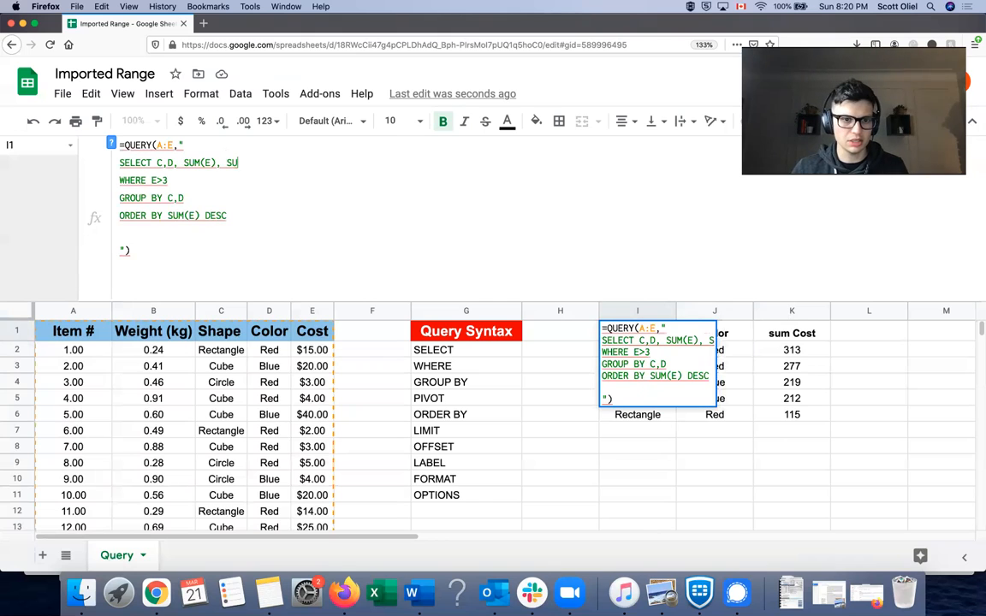
type("B)")
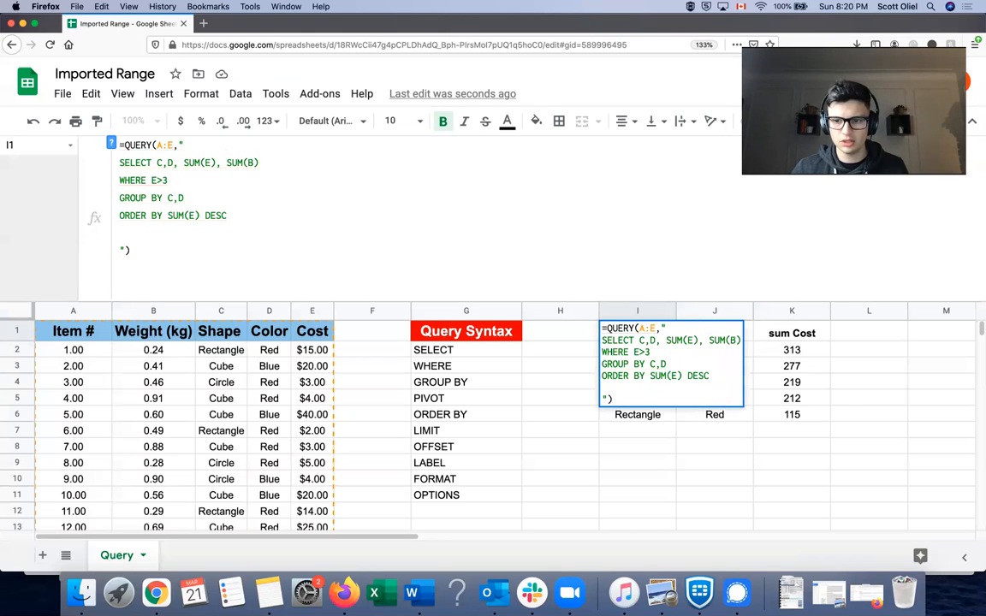
key("Return")
Make the sum Weight (kg) header in L1 bold and center the contents of column L
left_click(873, 334)
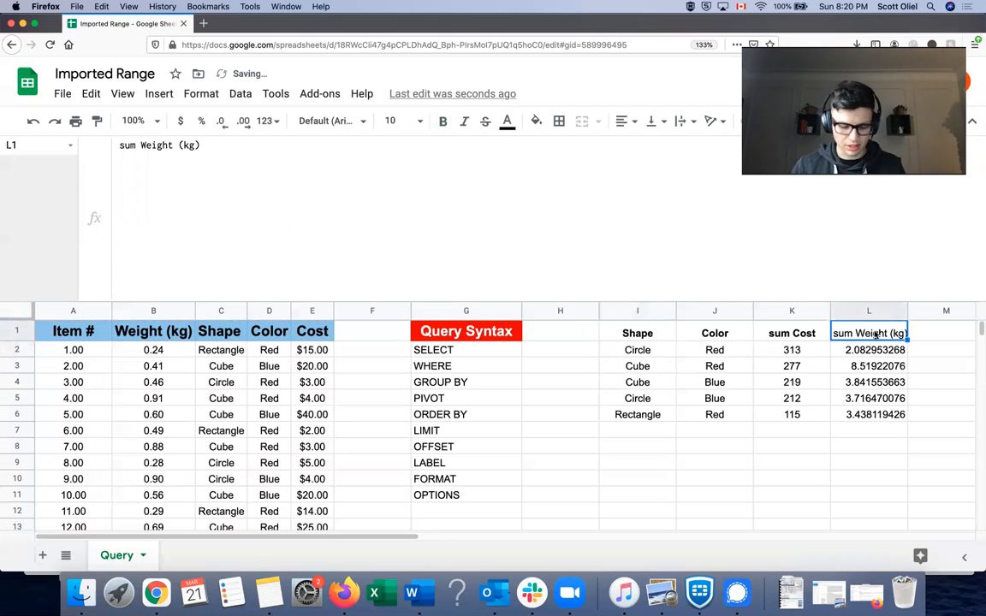
left_click(872, 310)
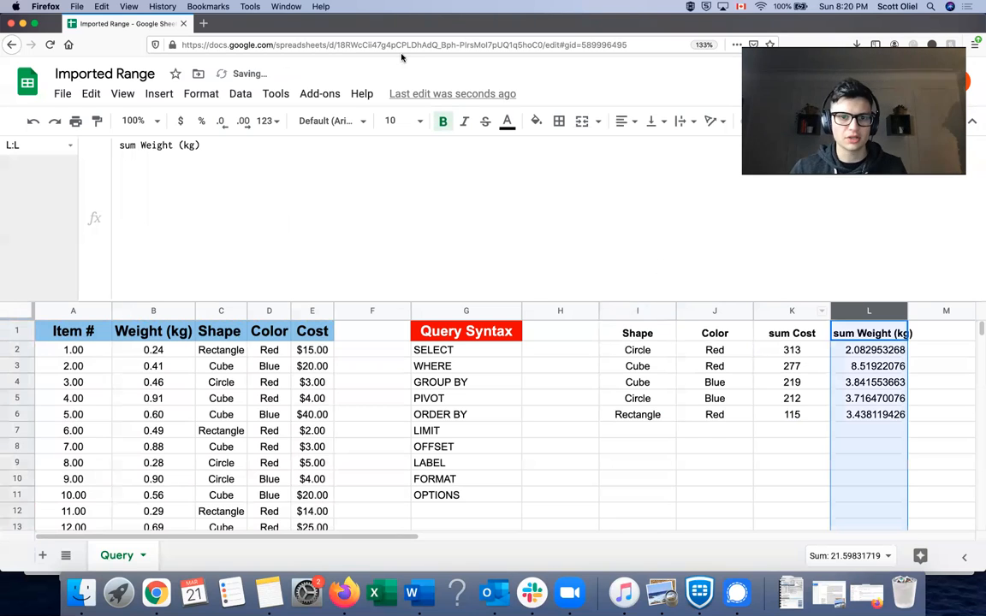
left_click(624, 122)
left_click(643, 147)
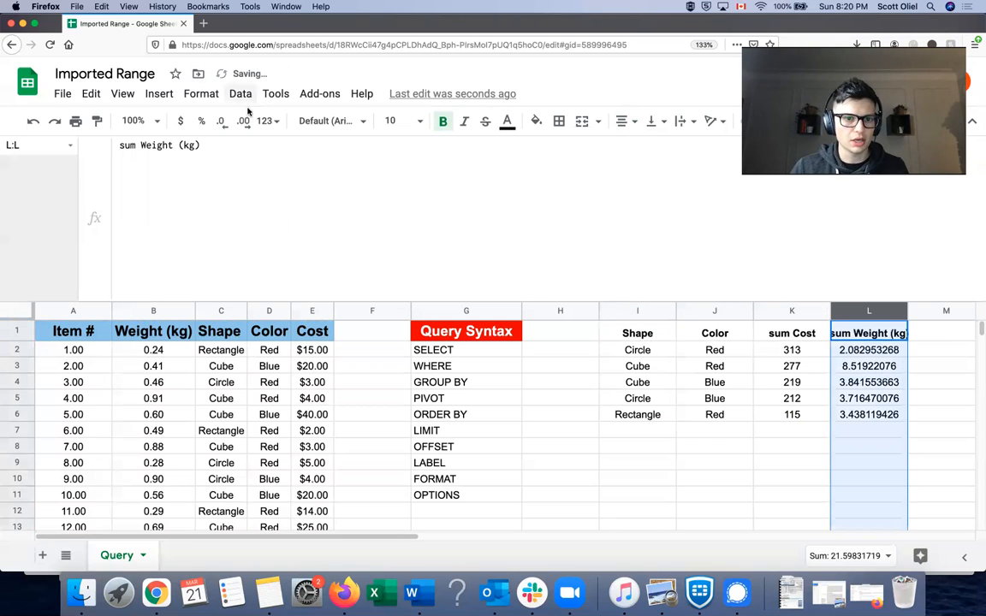
Reduce the column L weights to two decimal places and fit the column's width to its contents
left_click(228, 121)
left_click(229, 122)
left_click(228, 122)
left_click(229, 121)
left_click(229, 122)
left_click(229, 122)
left_click(228, 122)
left_click(708, 467)
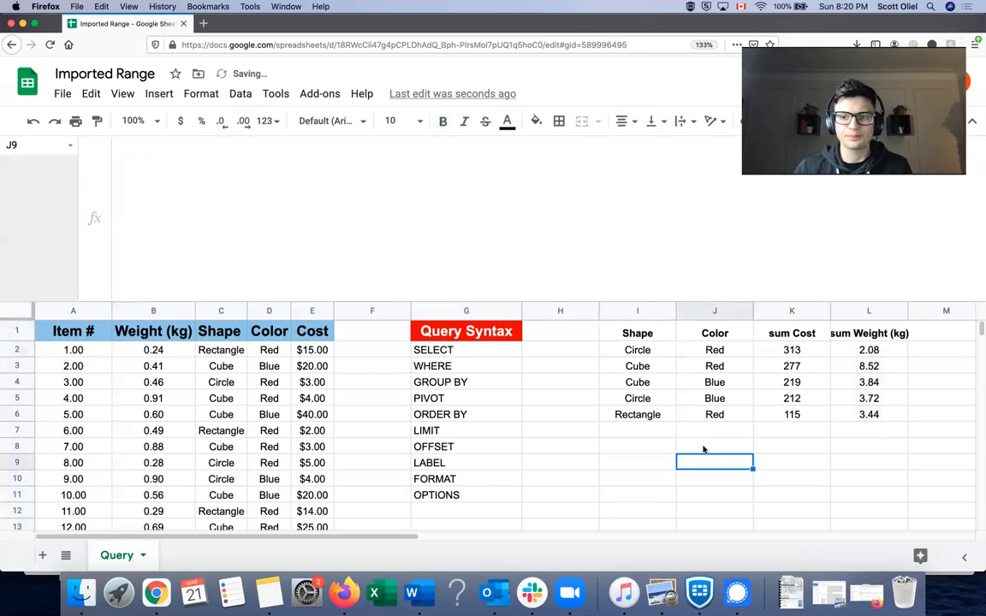
double_click(908, 310)
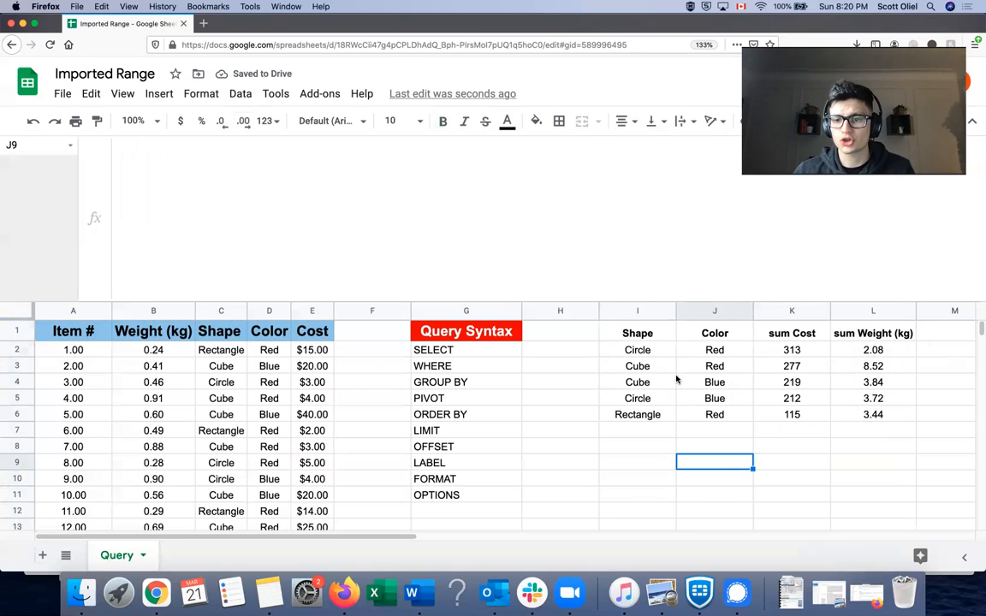
Add a LIMIT 3 line below the ORDER BY clause of the I1 query and apply the formula
left_click(655, 335)
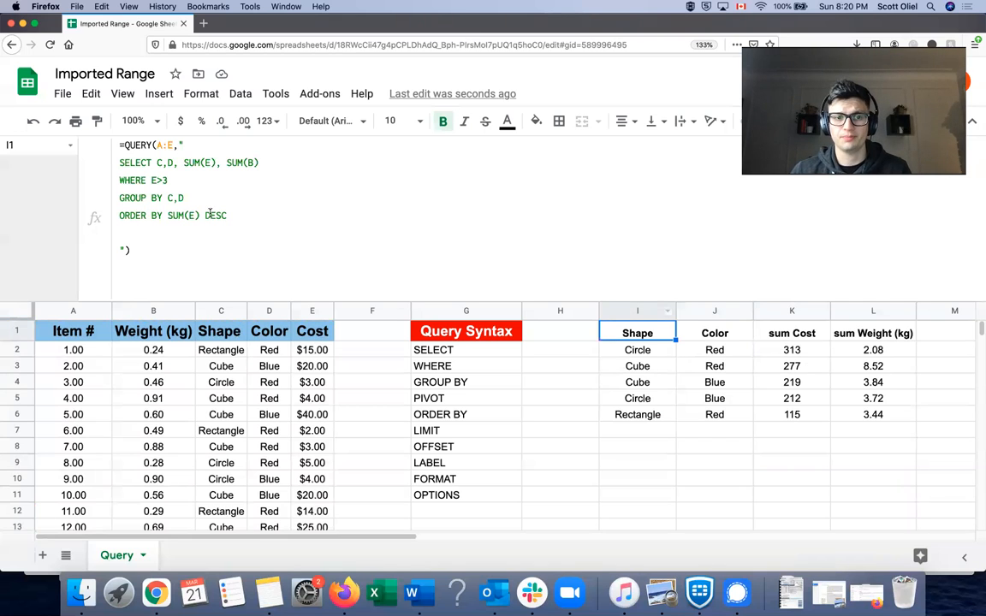
left_click(245, 211)
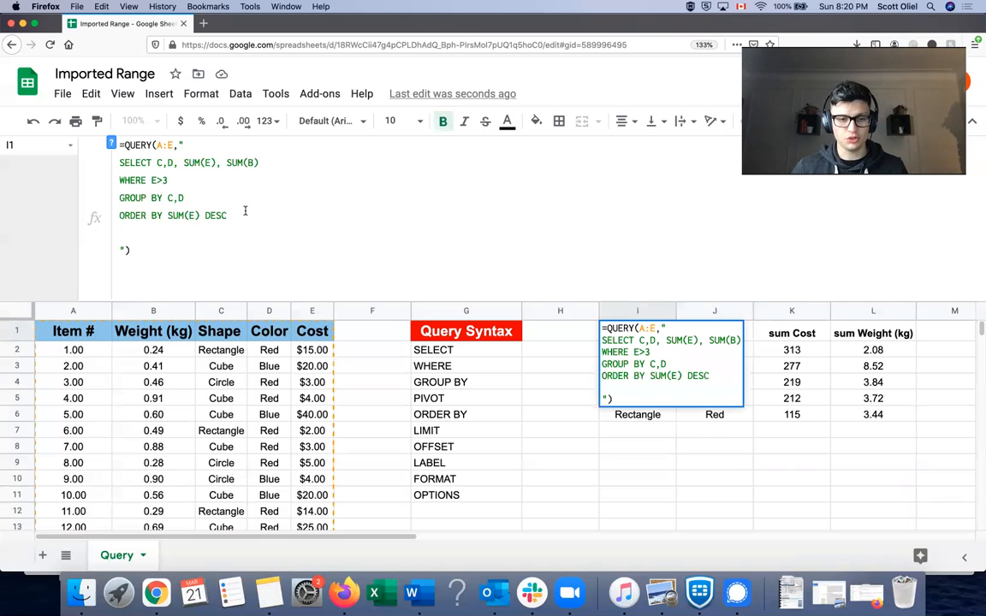
key("ctrl+Return")
type("LIMIT")
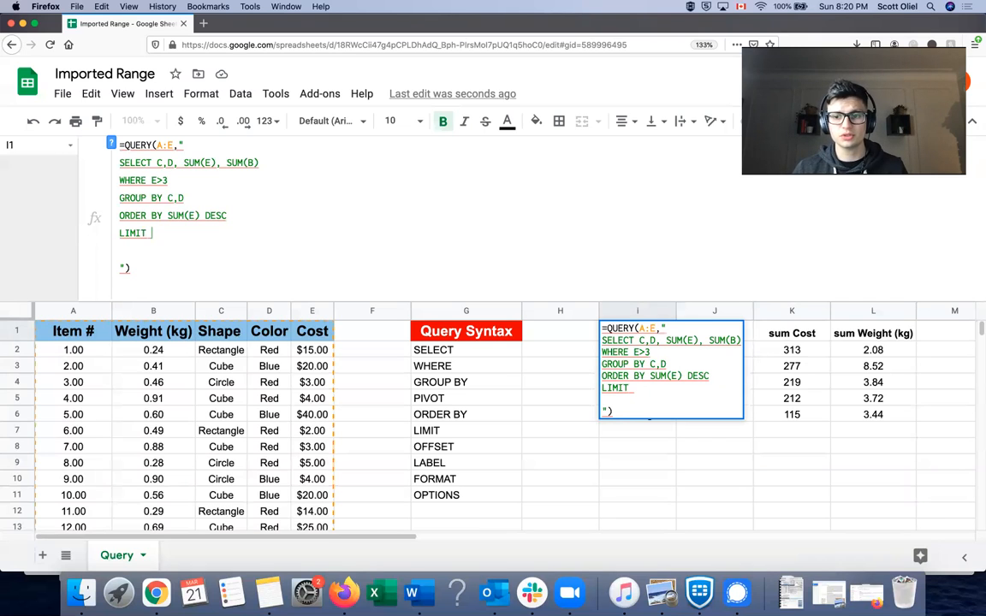
type("3")
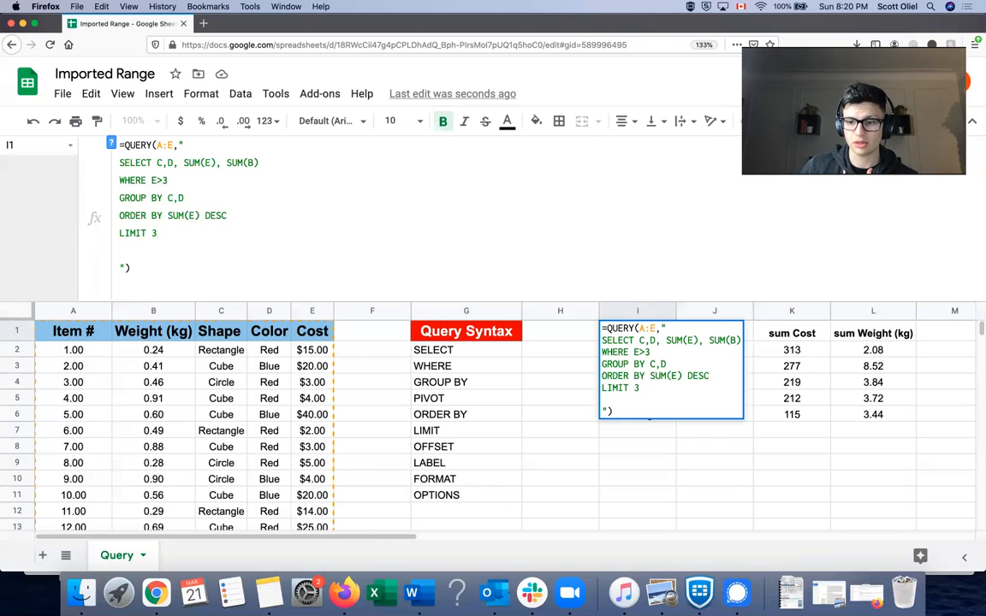
key("Return")
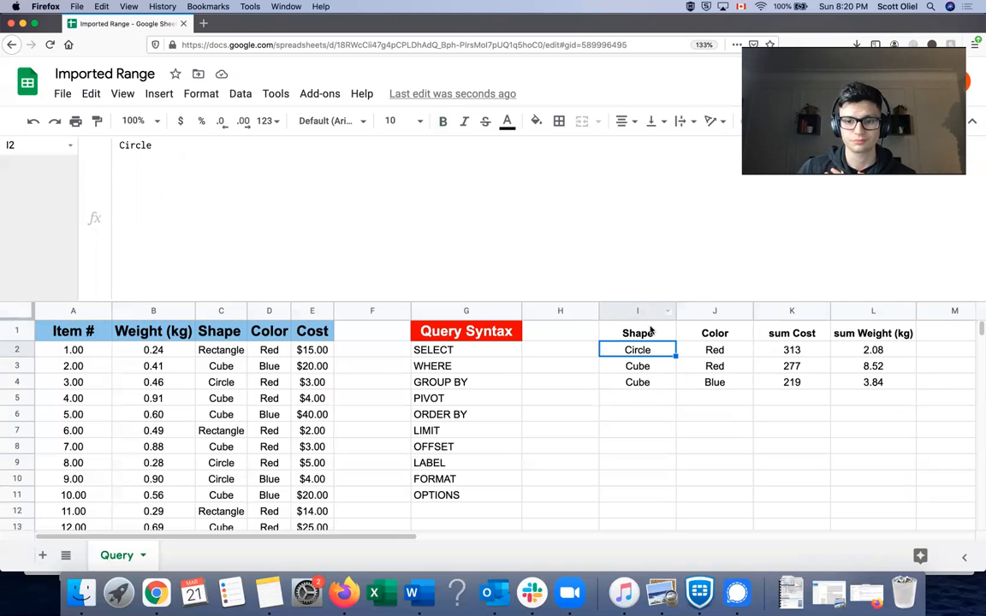
Set the LIMIT value in the I1 query to 2 and apply the formula
key("Up")
left_click(154, 231)
key("BackSpace")
type("2")
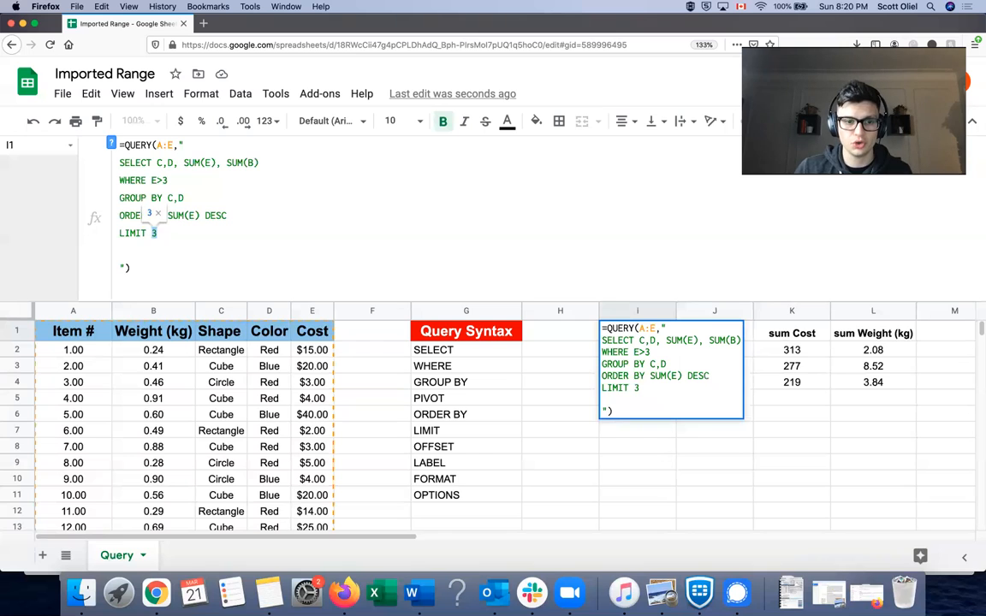
key("Return")
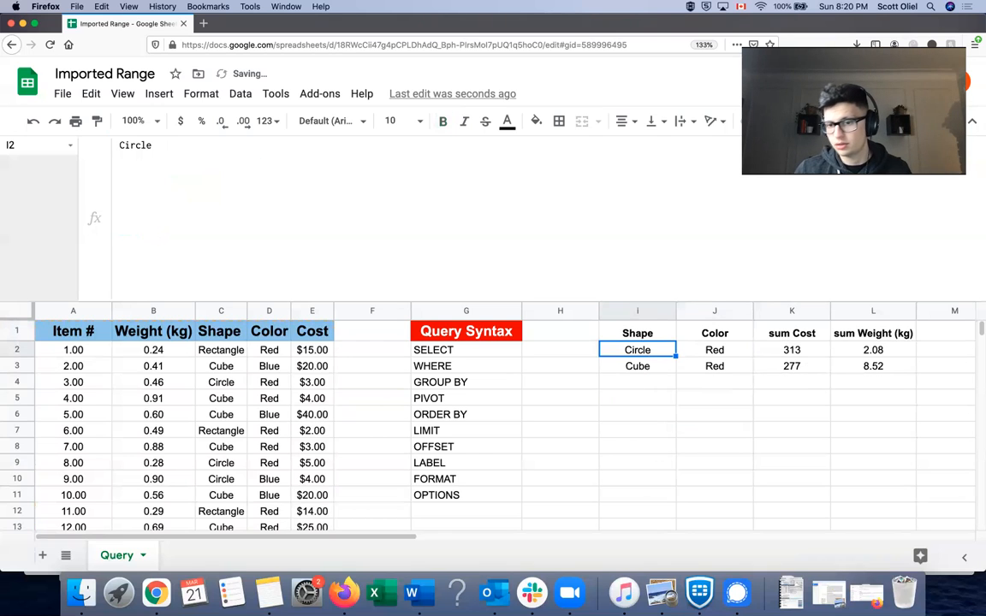
Set the I1 query's LIMIT value back to 3 and apply the formula
left_click(632, 333)
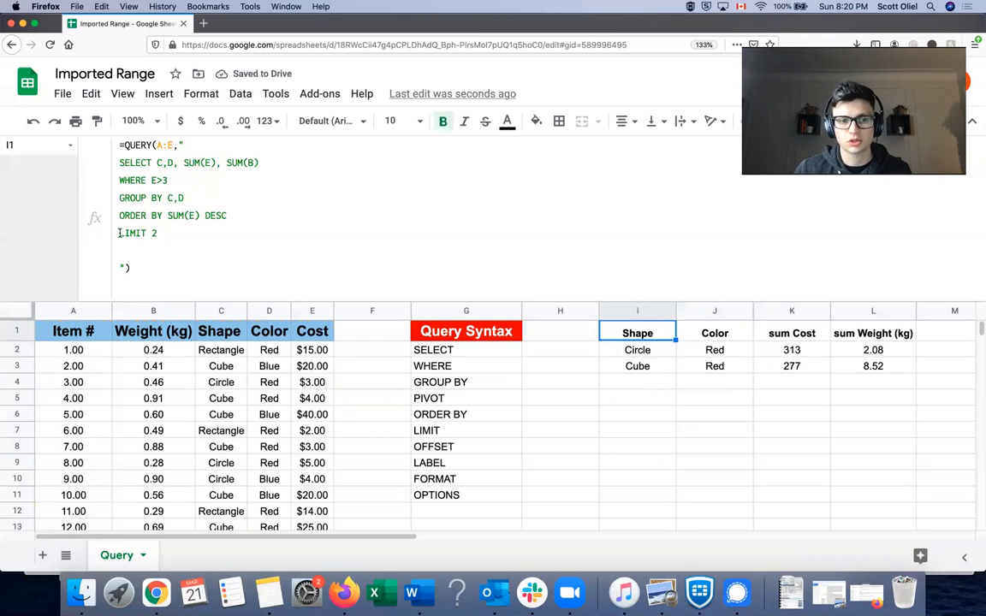
left_click(153, 232)
key("BackSpace")
type("3")
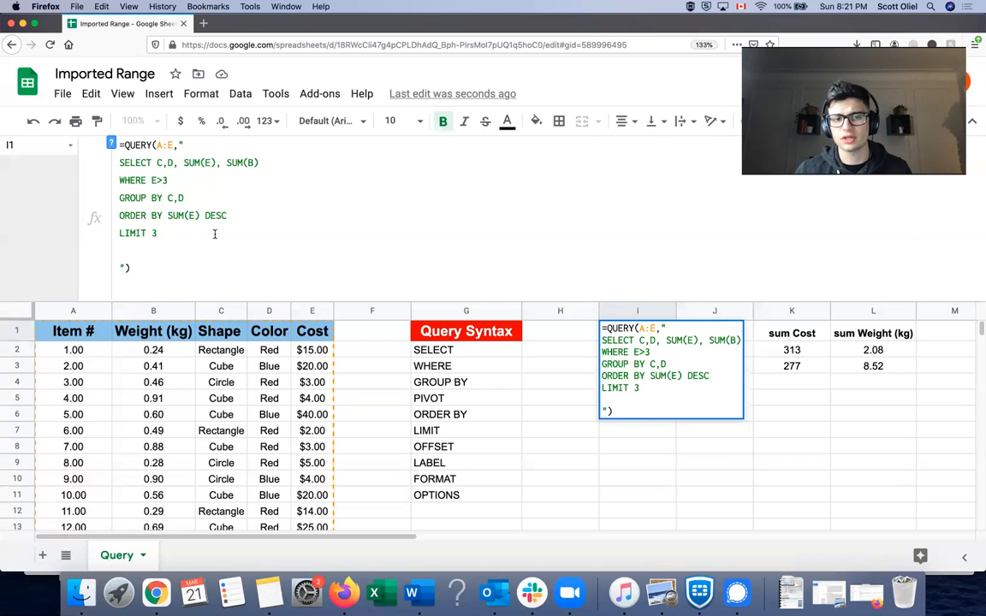
key("Return")
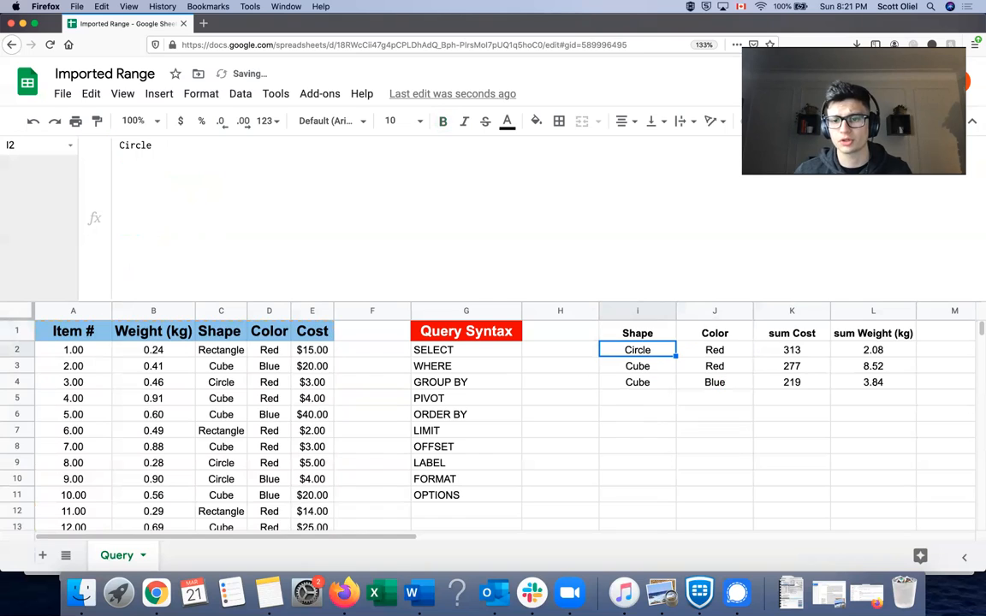
Add the line LABEL C 'Top 3 Shapes' below LIMIT 3 in the I1 query and apply the formula
left_click(662, 334)
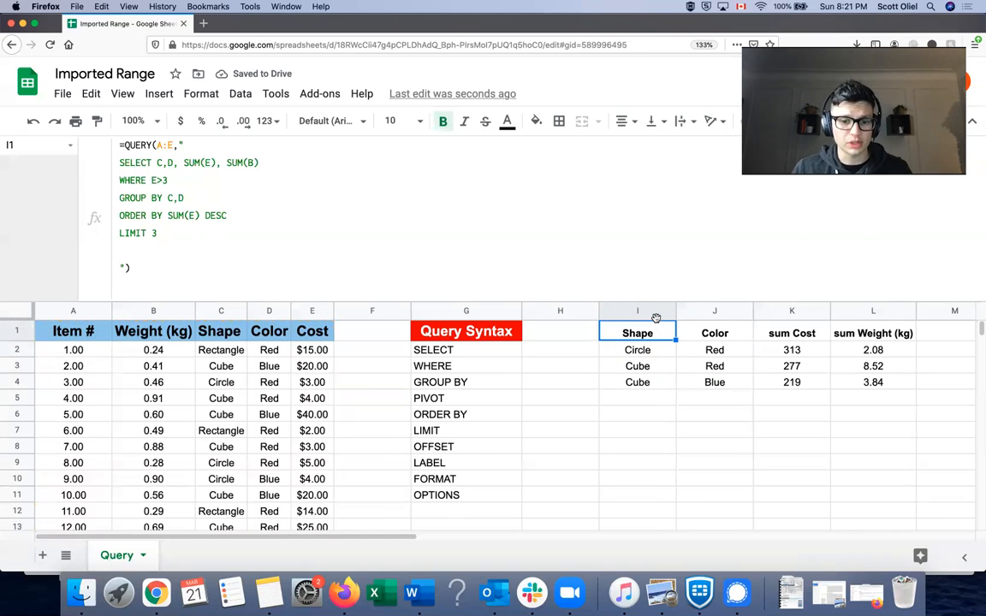
left_click(206, 233)
key("alt+Return")
type("LABEL")
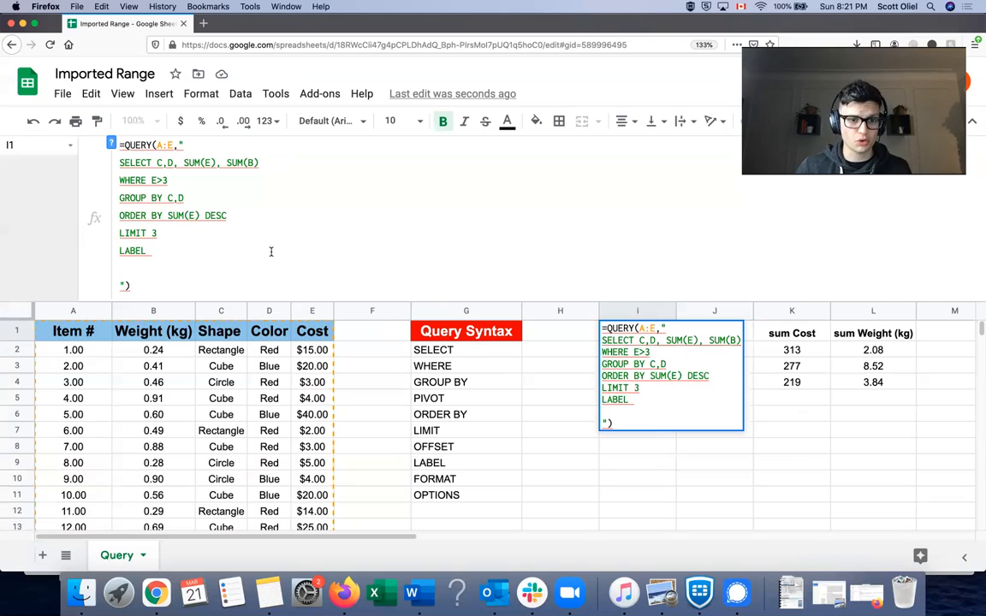
type("C")
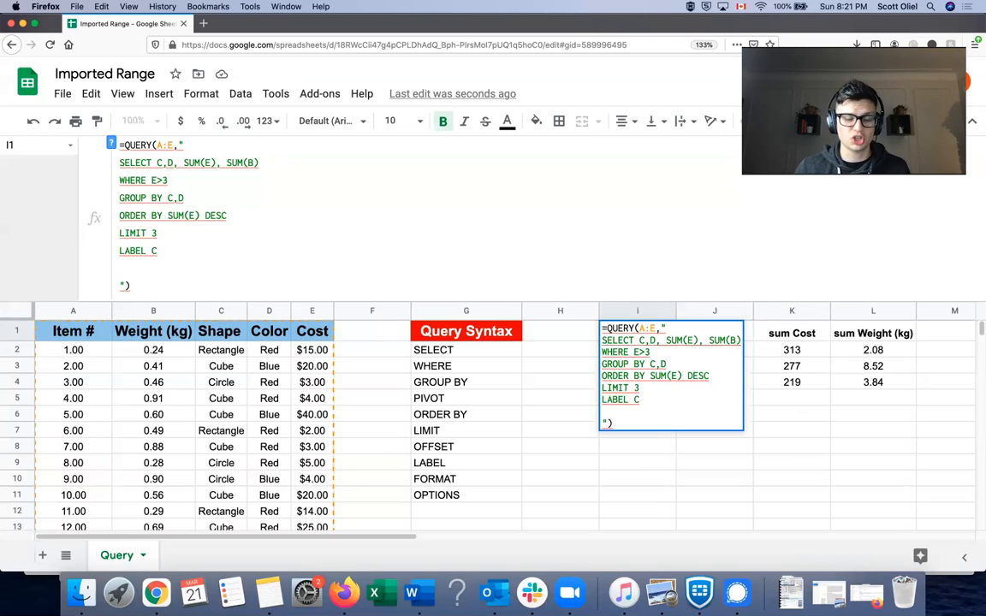
type("'")
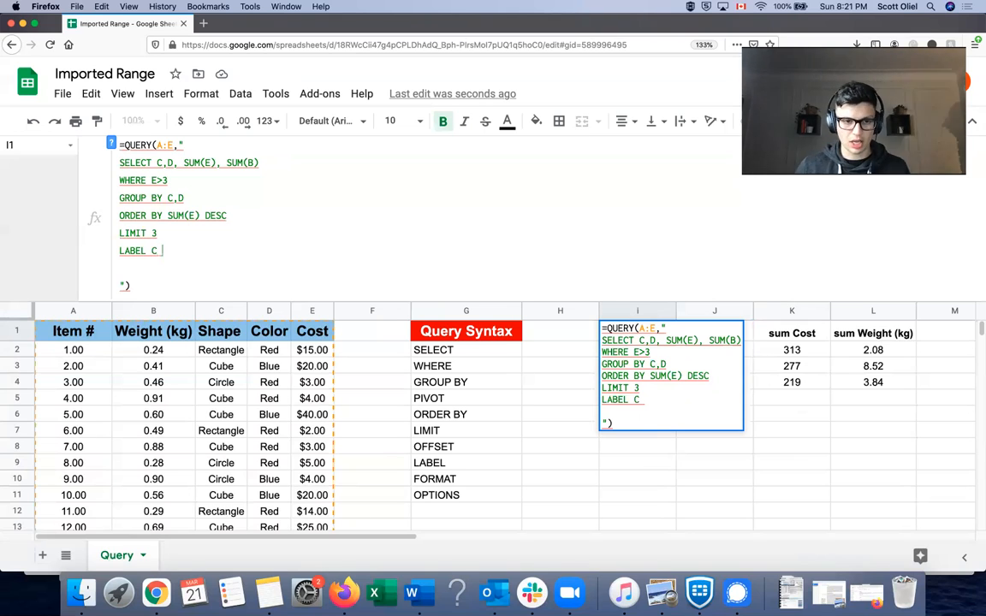
type("'")
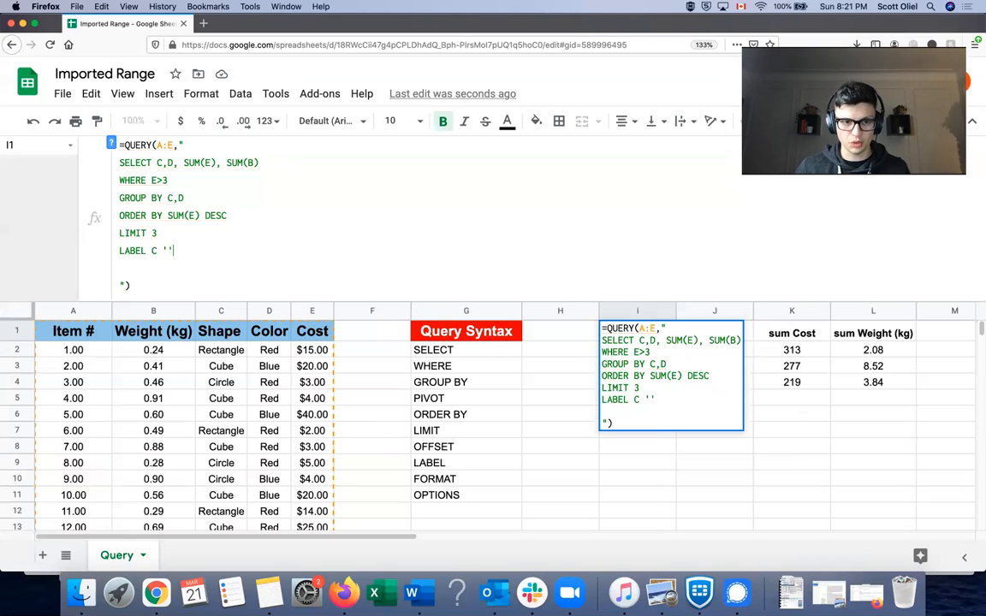
key("Left")
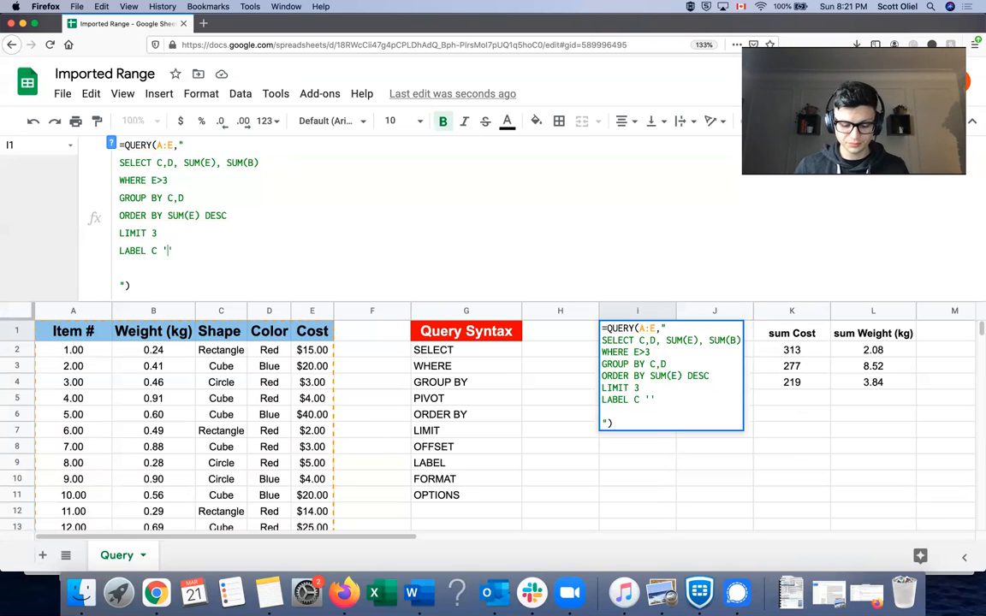
type("Top 3 Sh")
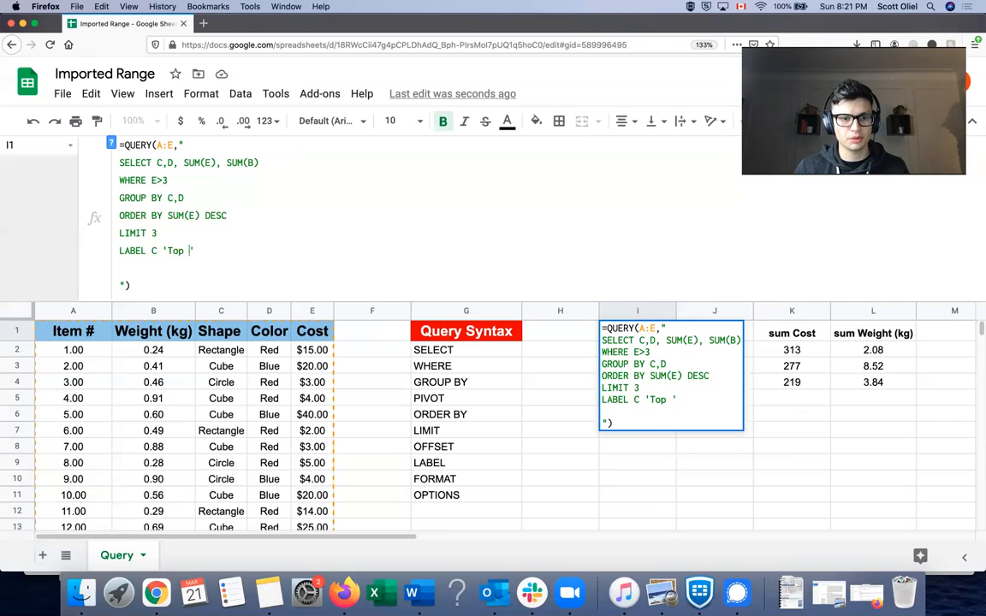
type("apes")
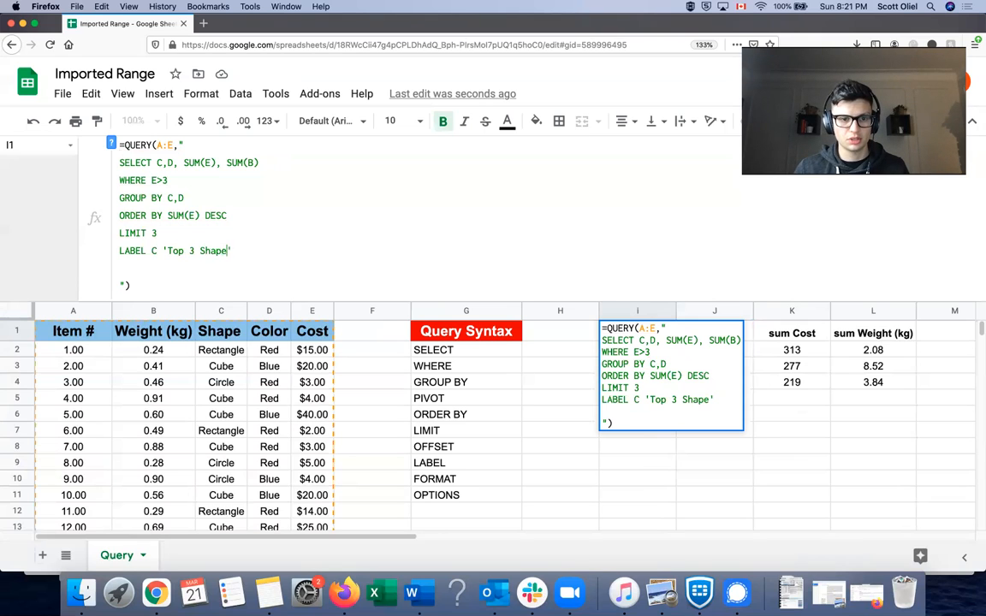
key("Return")
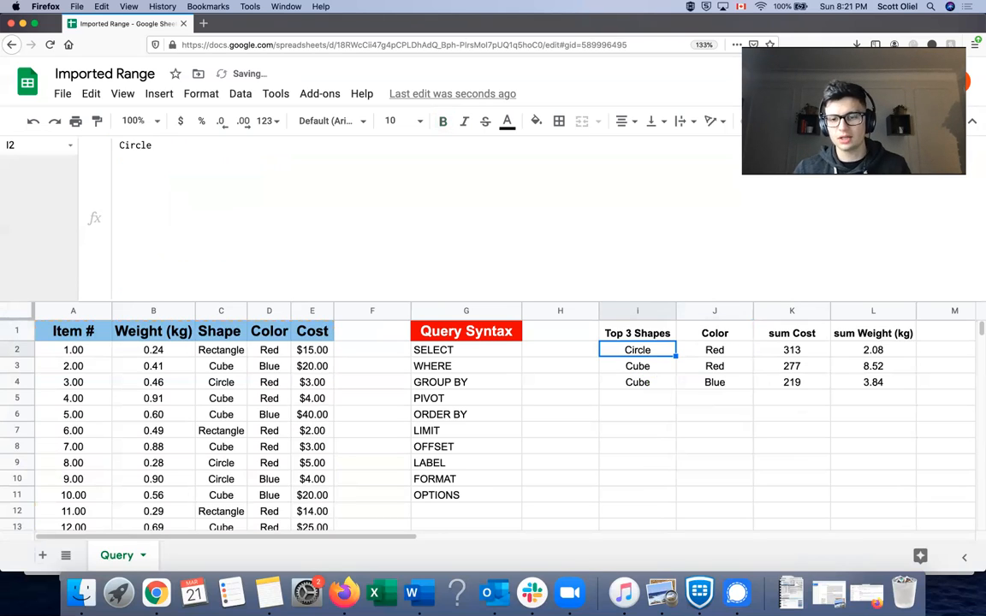
Extend the I1 query's LABEL clause with SUM(E) 'Total Cost' and SUM(B) 'Total Weight', and apply the formula
left_click(644, 339)
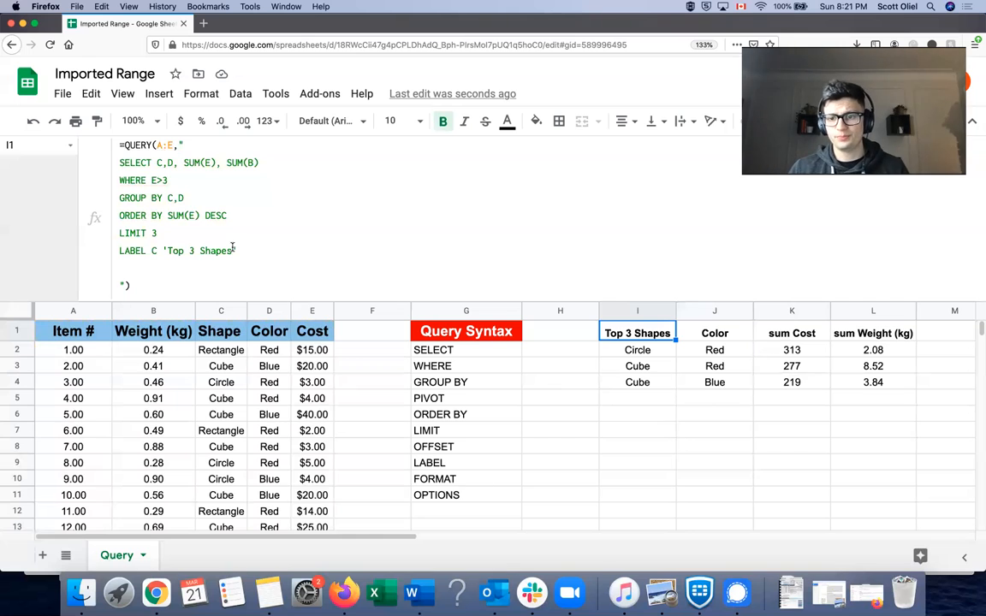
left_click(232, 248)
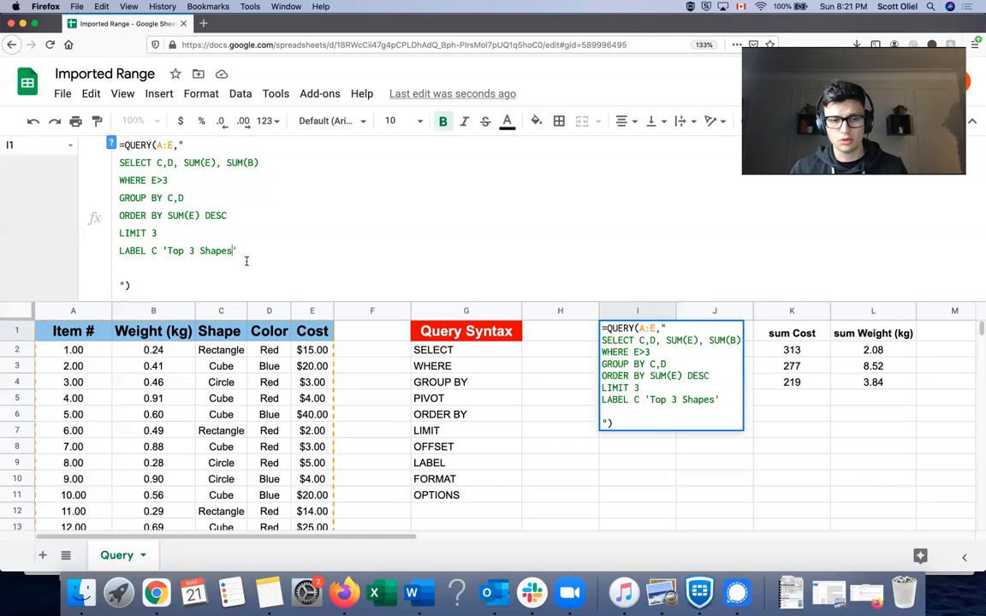
type(",")
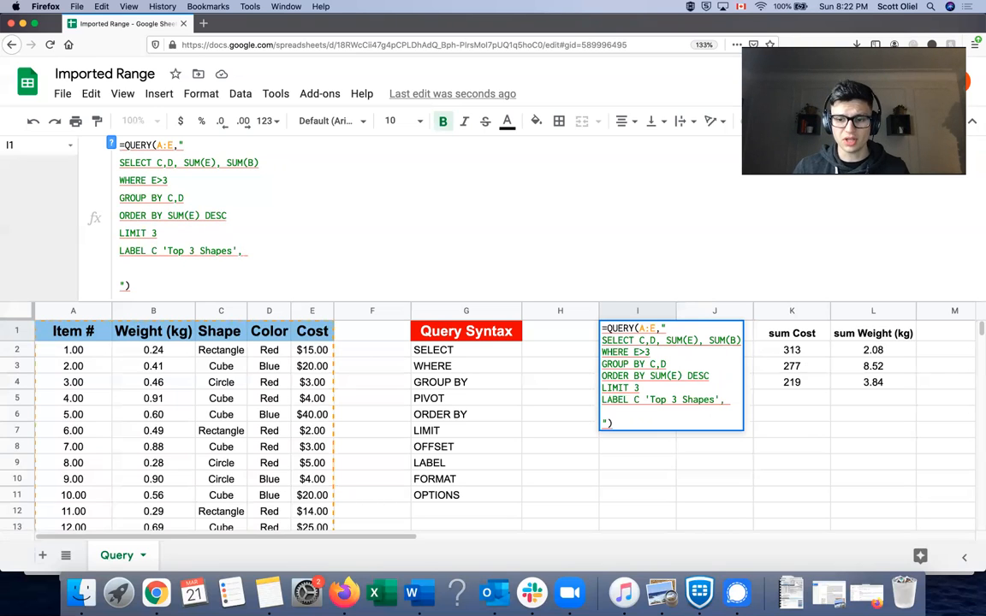
type(" K")
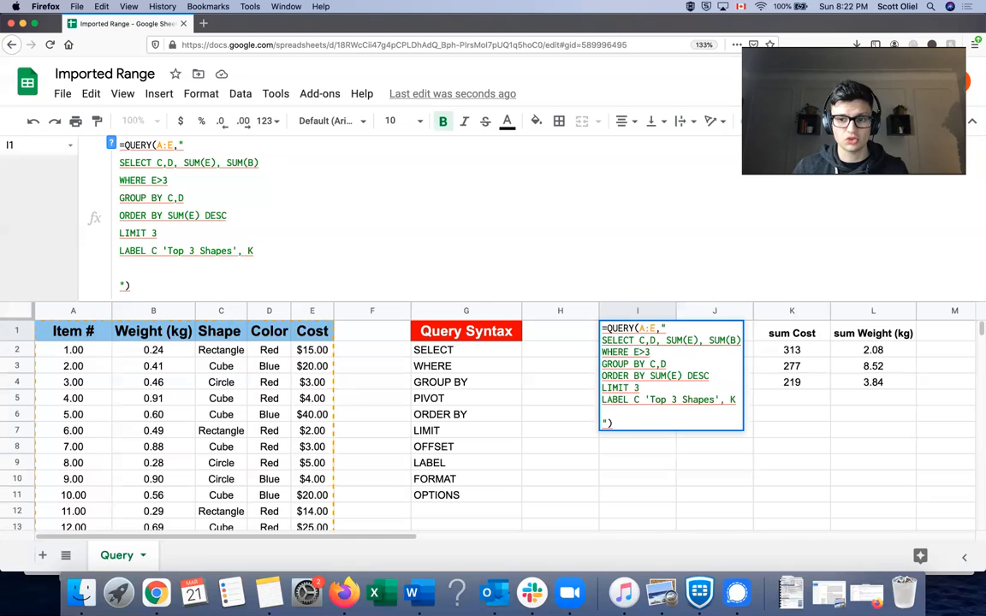
key("BackSpace")
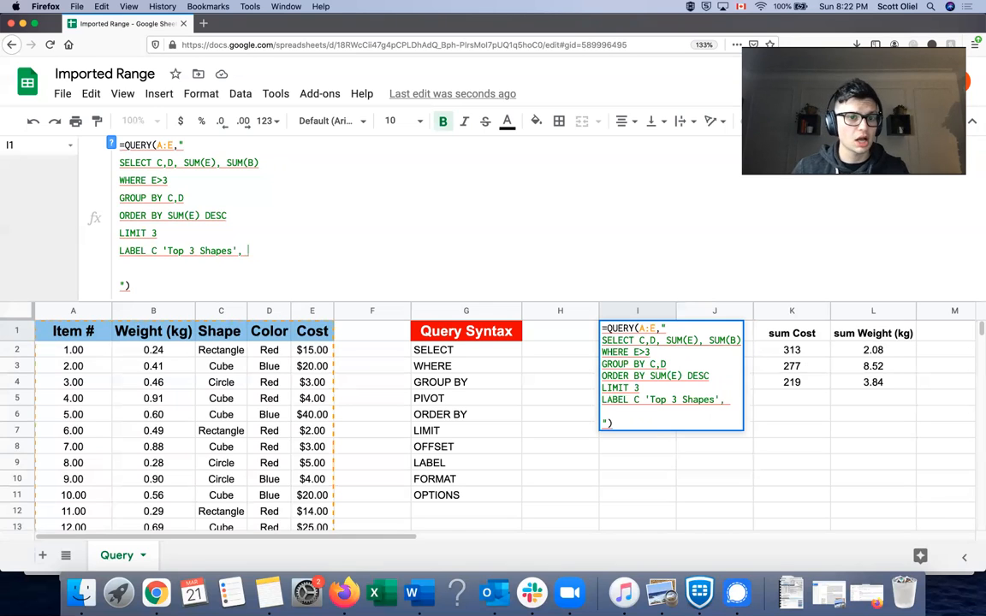
type("SUM(E)")
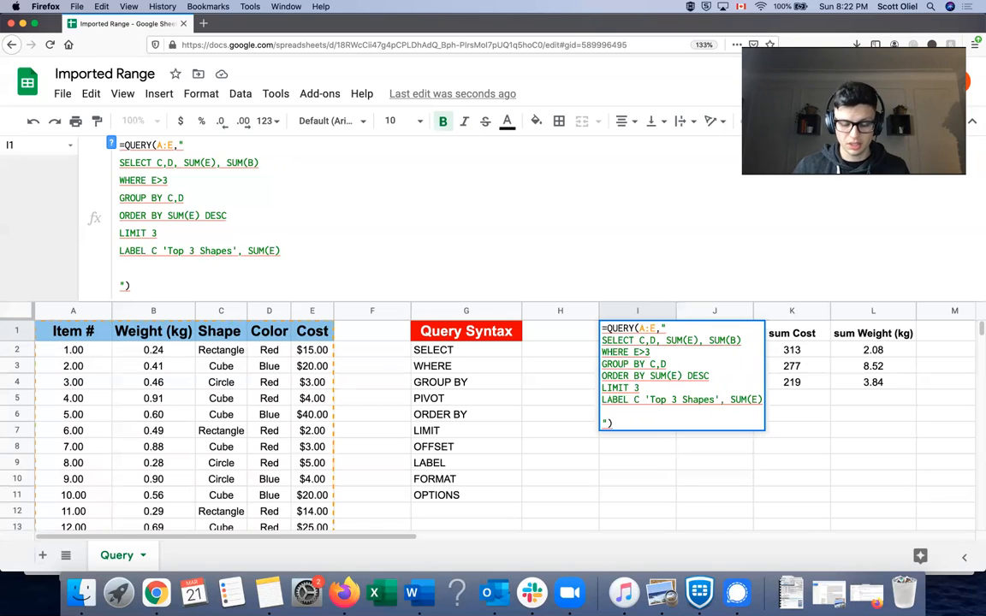
type(" 'Total Cost', SUM(B)")
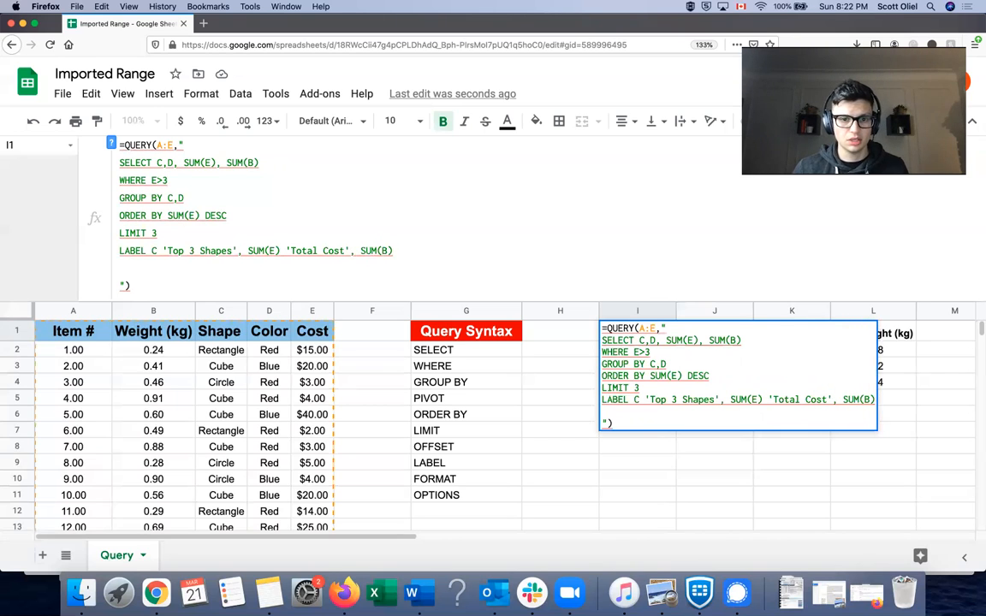
type(" 'Total Weight")
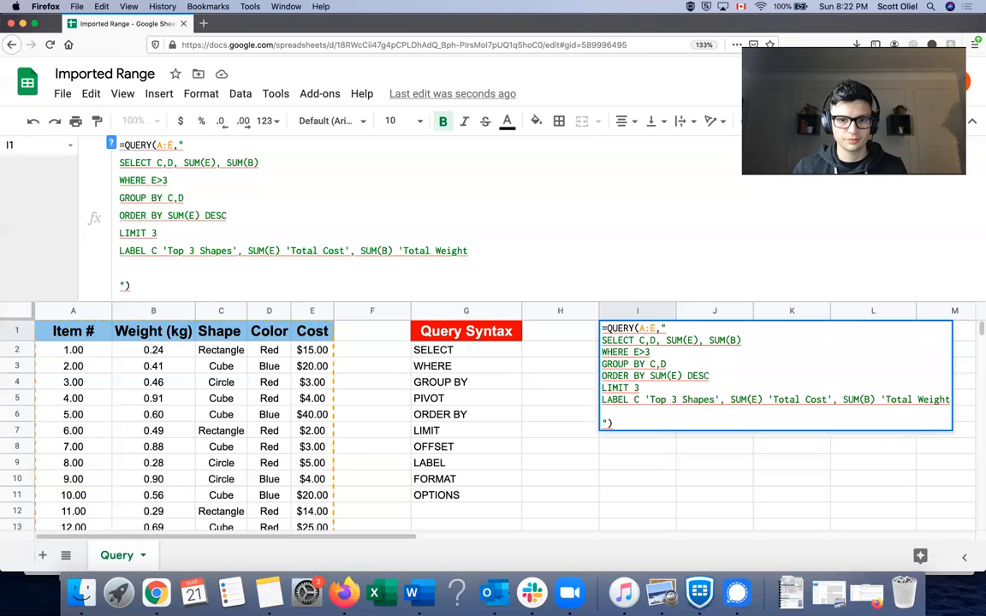
type("'")
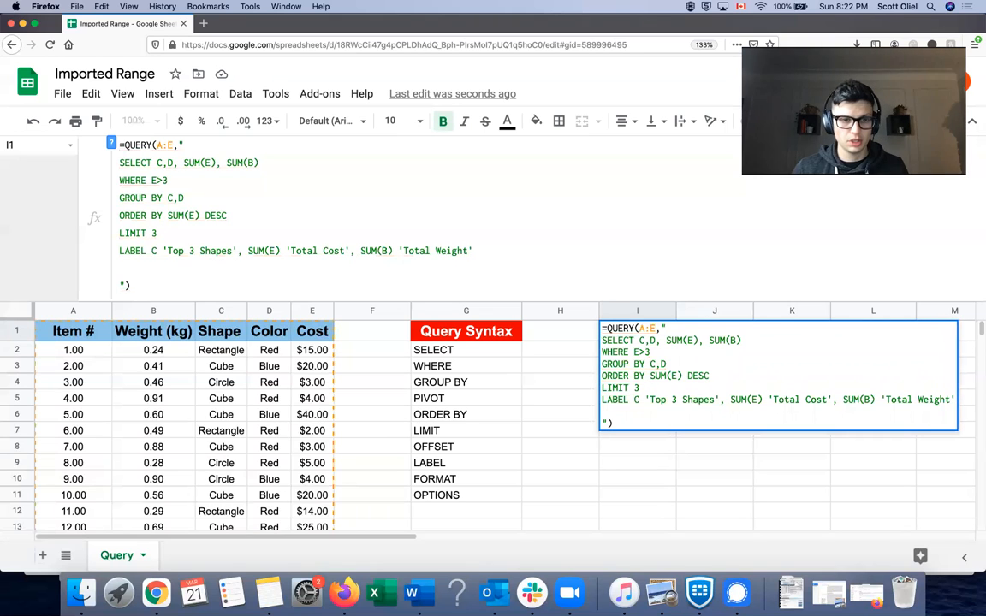
key("Return")
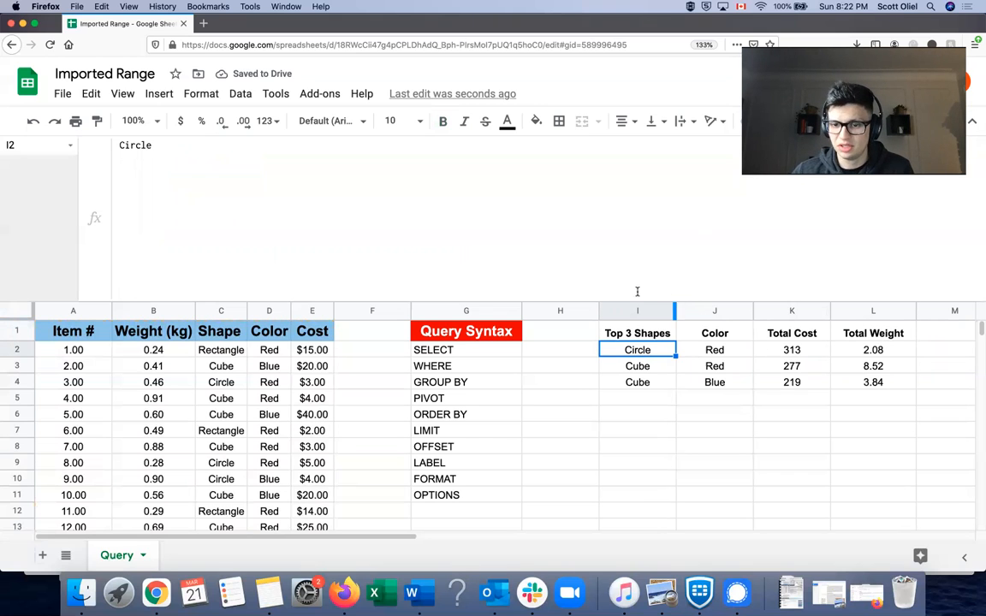
Copy the formatting of the item table headers A1:E1 onto the query result headers starting at I1
left_click_drag(637, 333, 868, 333)
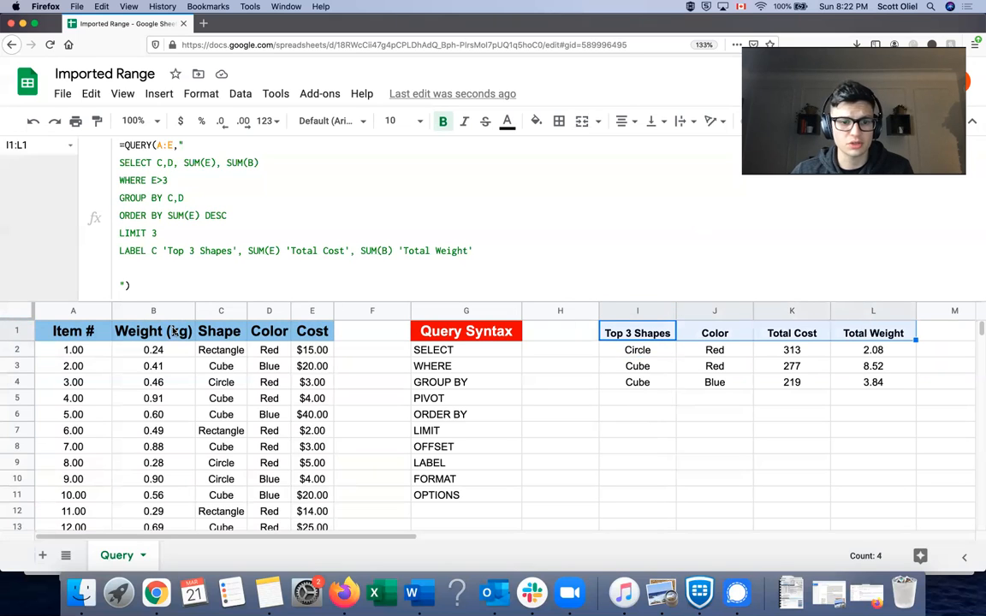
left_click_drag(90, 330, 309, 331)
left_click(96, 121)
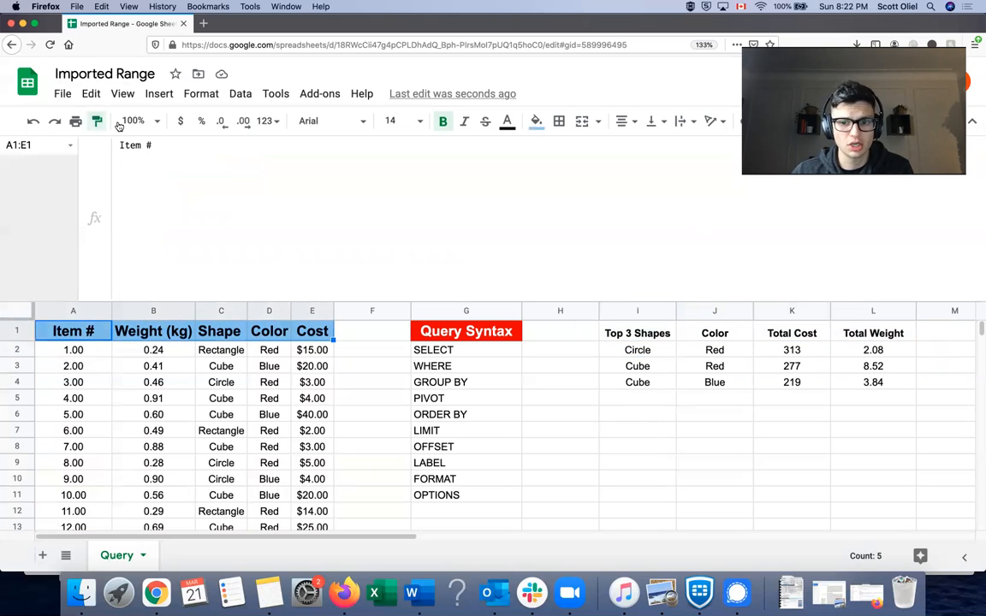
left_click(625, 330)
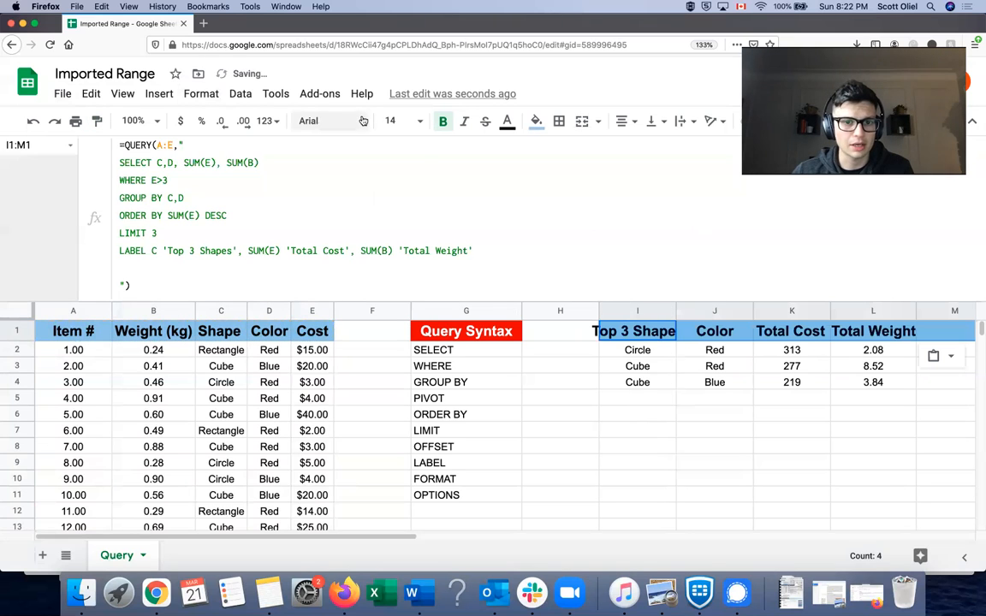
Set the font size of the query result headers I1:M1 to 10
left_click(395, 120)
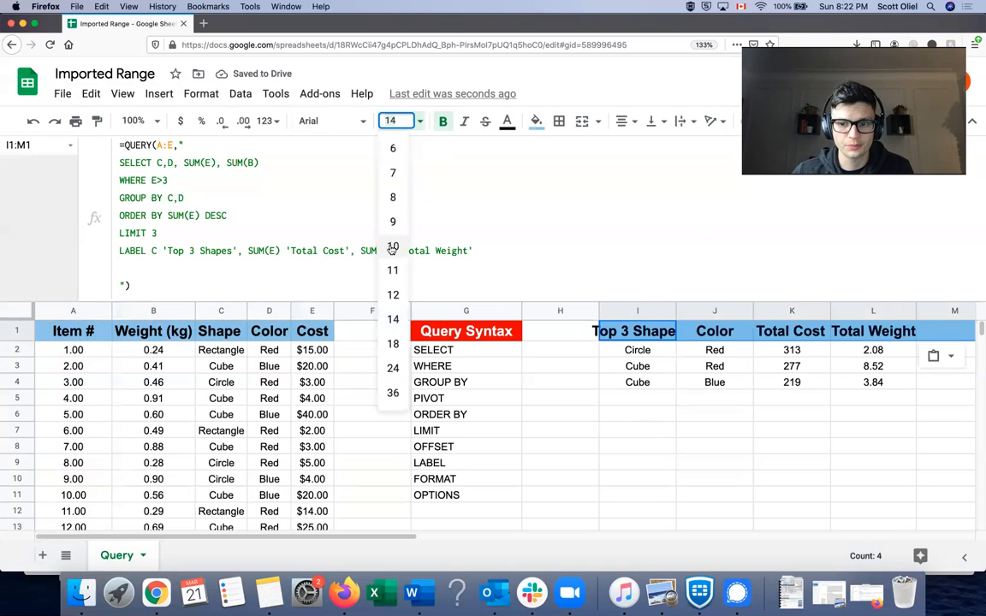
left_click(389, 244)
left_click(698, 412)
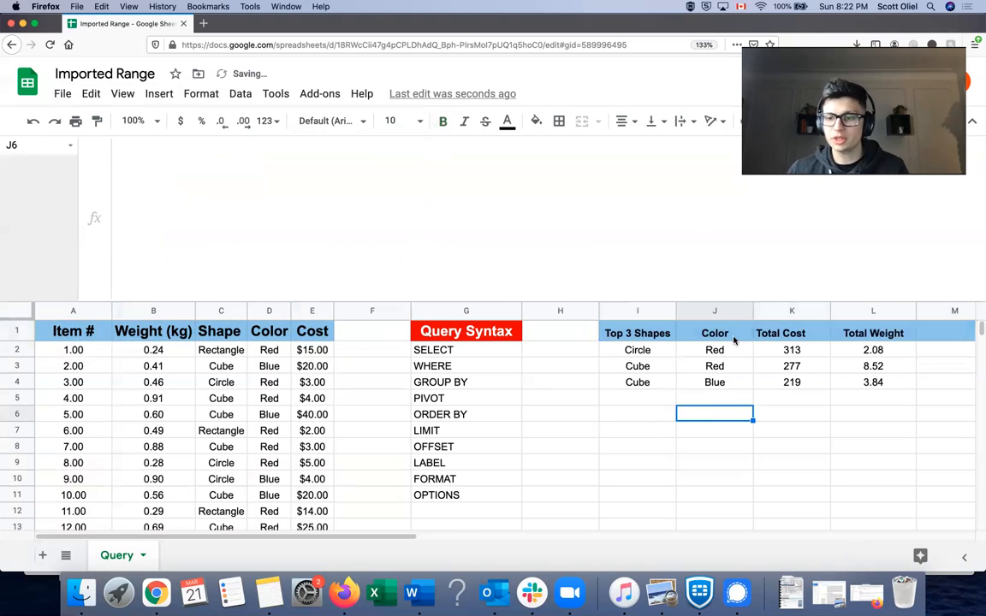